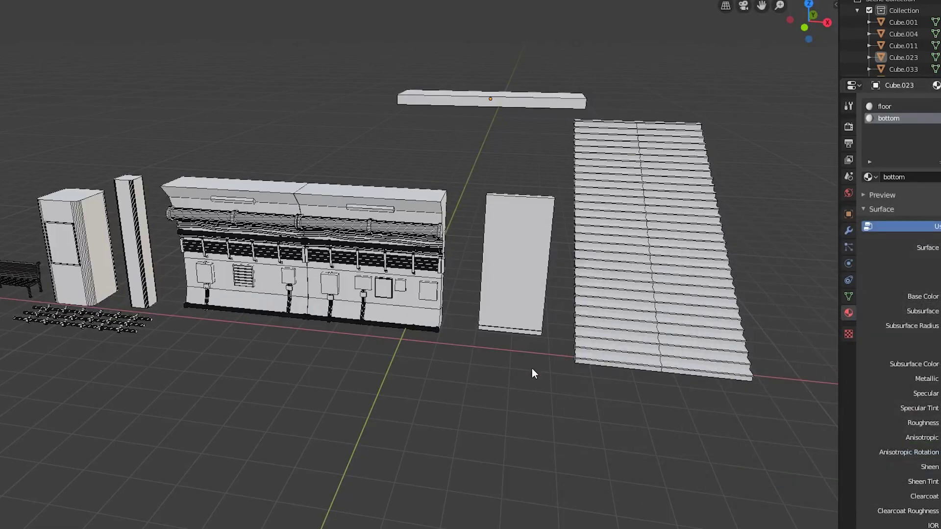
Orbit around the station to inspect the bench, kiosk, wall, stairs and tunnels.
mouse_move(534, 373)
middle_down()
mouse_move(357, 379)
mouse_move(316, 346)
mouse_move(215, 331)
middle_up()
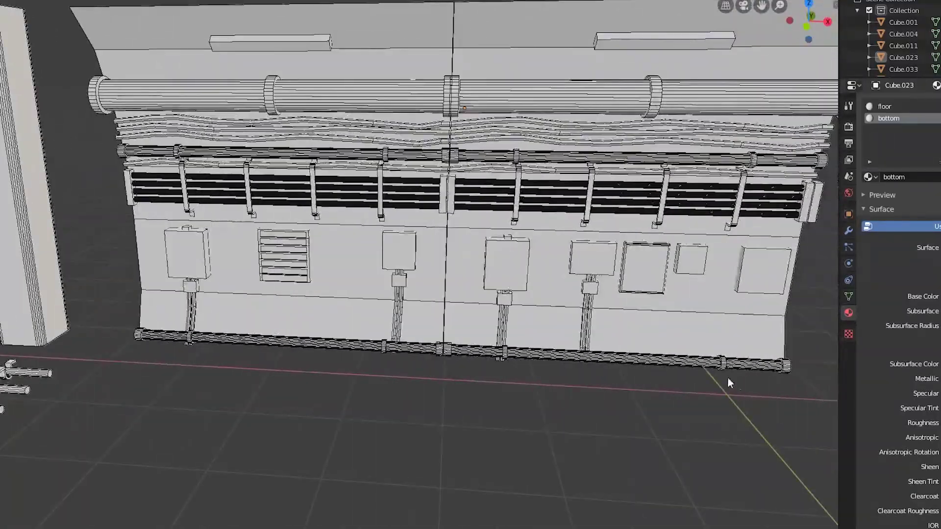
mouse_move(728, 381)
middle_down()
mouse_move(478, 330)
mouse_move(347, 342)
mouse_move(560, 275)
mouse_move(330, 344)
mouse_move(372, 387)
middle_up()
scroll(343, 336, down, 5)
scroll(387, 412, up, 5)
scroll(395, 419, down, 3)
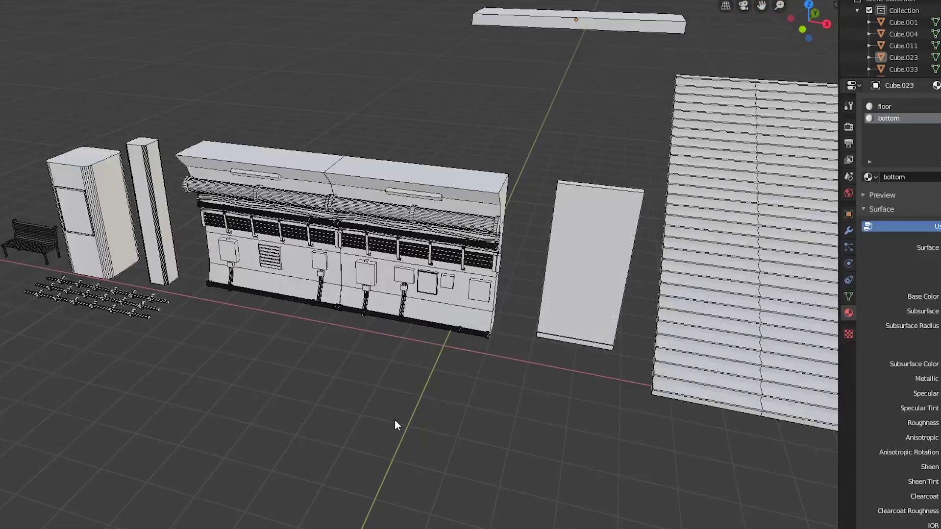
mouse_move(395, 419)
middle_down()
mouse_move(445, 408)
mouse_move(407, 384)
middle_up()
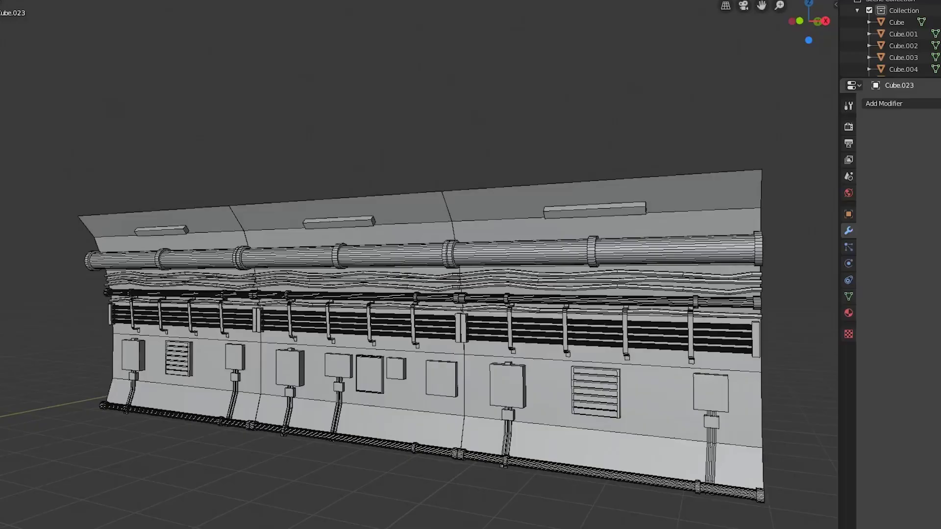
scroll(225, 245, down, 5)
mouse_move(224, 246)
middle_down()
mouse_move(243, 258)
mouse_move(365, 268)
middle_up()
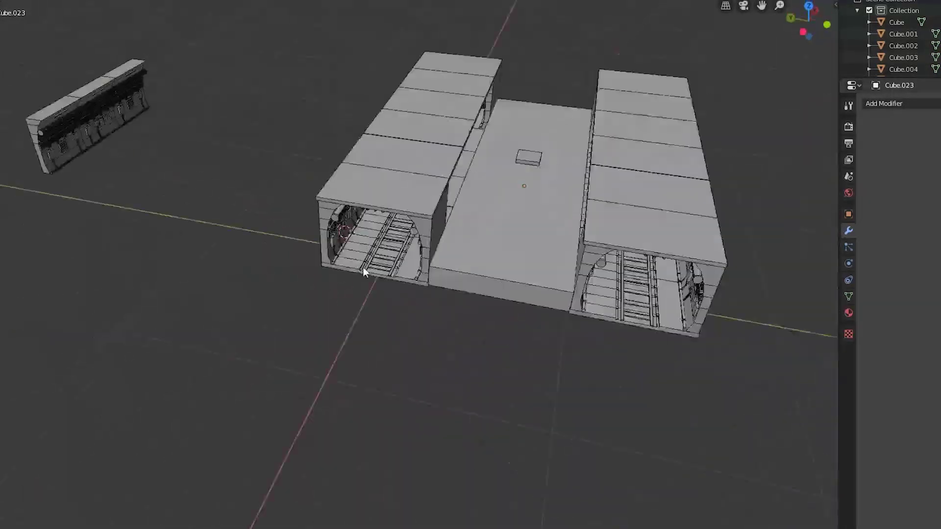
scroll(213, 271, up, 5)
mouse_move(213, 271)
middle_down()
mouse_move(332, 294)
mouse_move(38, 299)
mouse_move(242, 381)
mouse_move(401, 321)
middle_up()
In side view, stretch Cube.132's vertices into a pillar from the platform floor to the roof.
key(KP_3)
scroll(223, 311, up, 1)
click(328, 272)
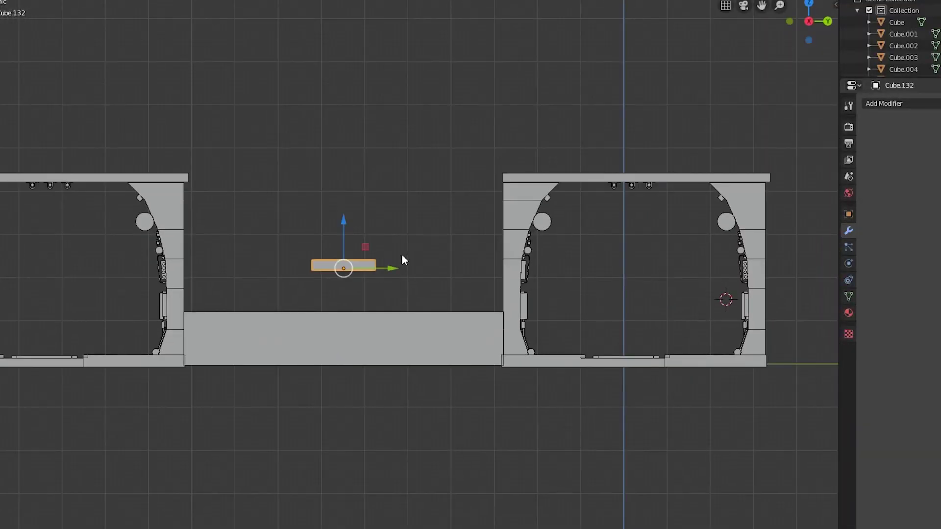
scroll(369, 260, up, 2)
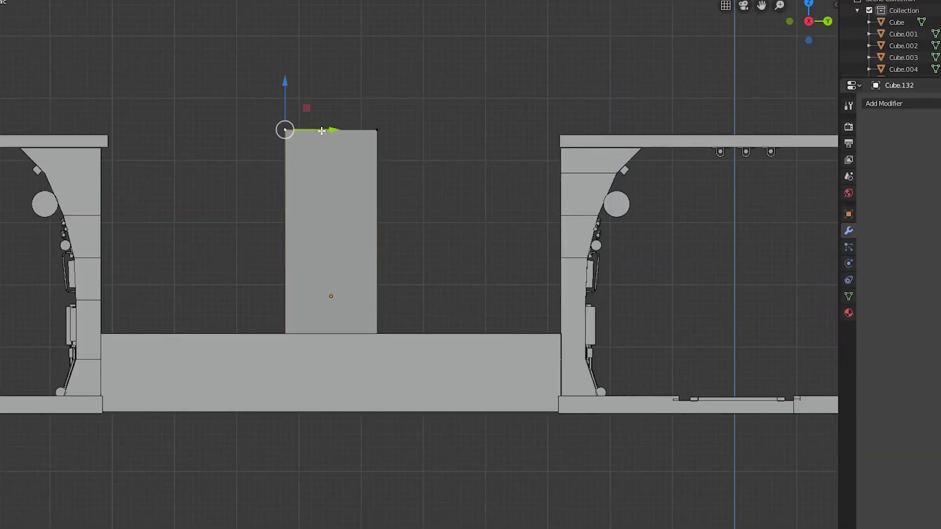
key(shift+z)
key(Tab)
click(538, 147)
key(Tab)
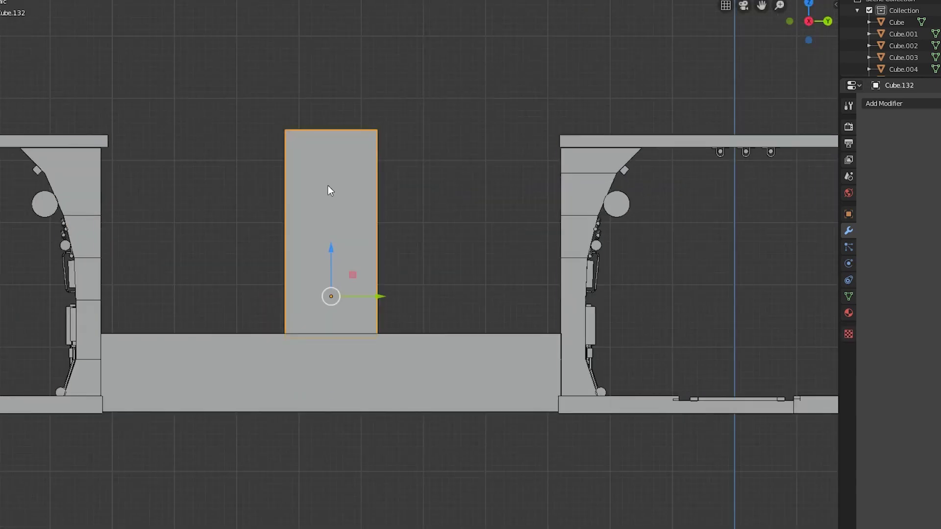
scroll(328, 185, down, 2)
click(117, 177)
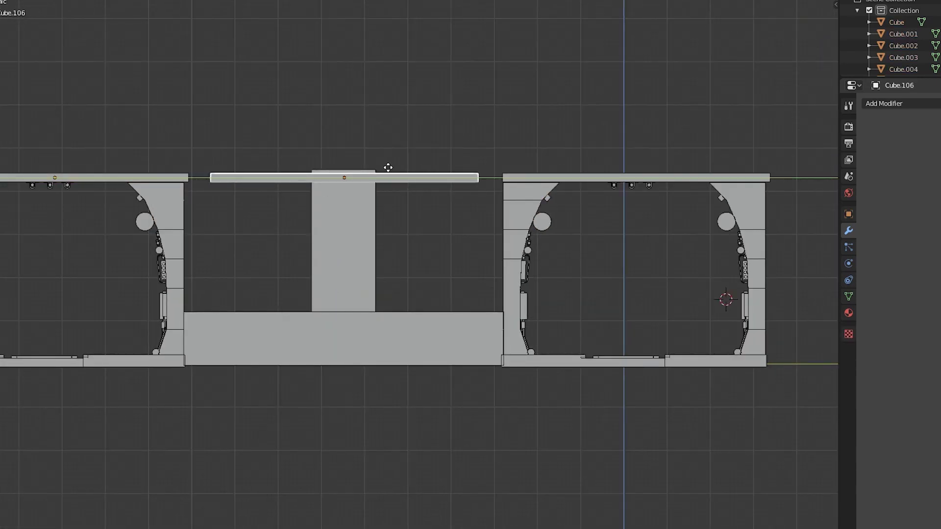
From top view, duplicate the pillar along X to place copies down the platform.
middle_drag(468, 227, 364, 210)
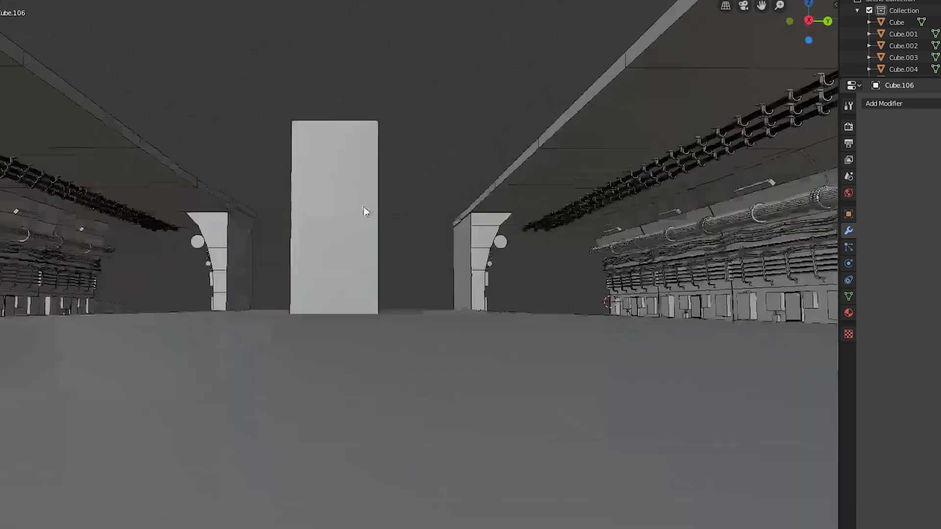
scroll(348, 232, down, 3)
mouse_move(346, 257)
middle_down()
mouse_move(331, 339)
mouse_move(99, 294)
mouse_move(466, 198)
middle_up()
key(KP_7)
scroll(396, 147, up, 1)
click(315, 213)
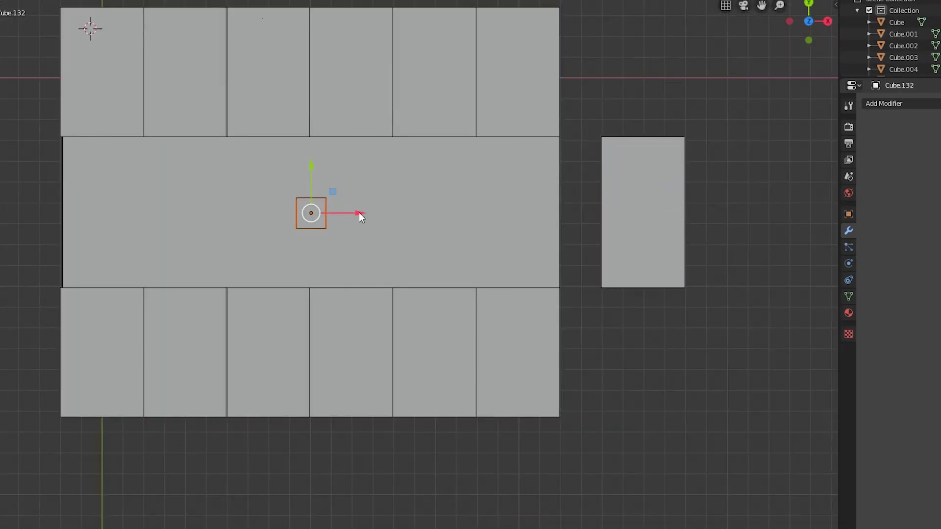
key(shift+d)
key(x)
click(207, 210)
key(ctrl+c)
key(Escape)
key(shift+d)
key(x)
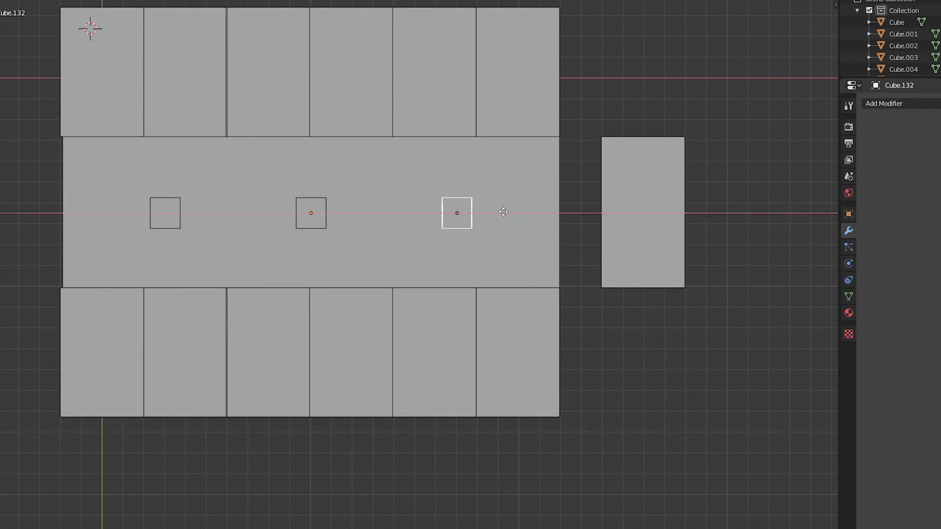
Bevel the pillar's vertical edges to give it rounded corners.
scroll(210, 213, down, 2)
mouse_move(234, 240)
middle_down()
mouse_move(386, 221)
mouse_move(361, 267)
mouse_move(399, 257)
middle_up()
scroll(409, 222, up, 3)
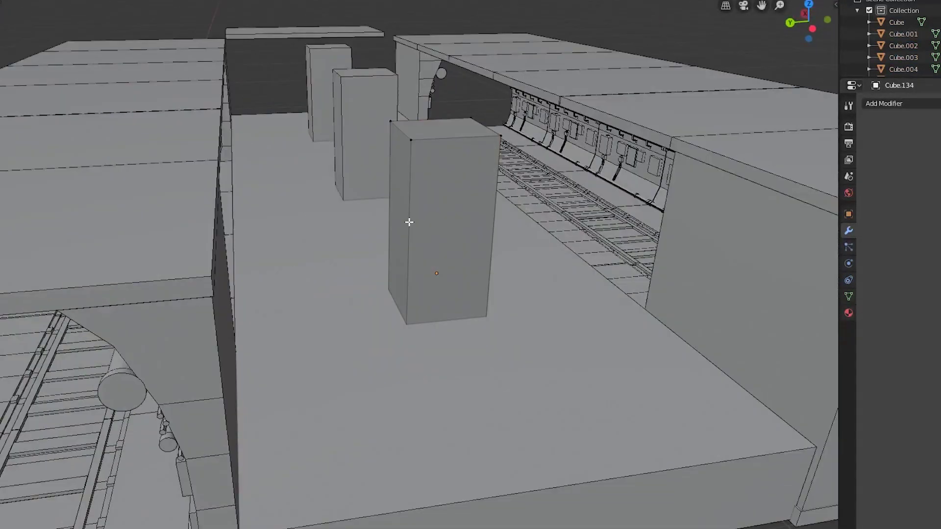
key(Tab)
middle_drag(405, 206, 534, 206)
ctrl+alt+click(534, 206)
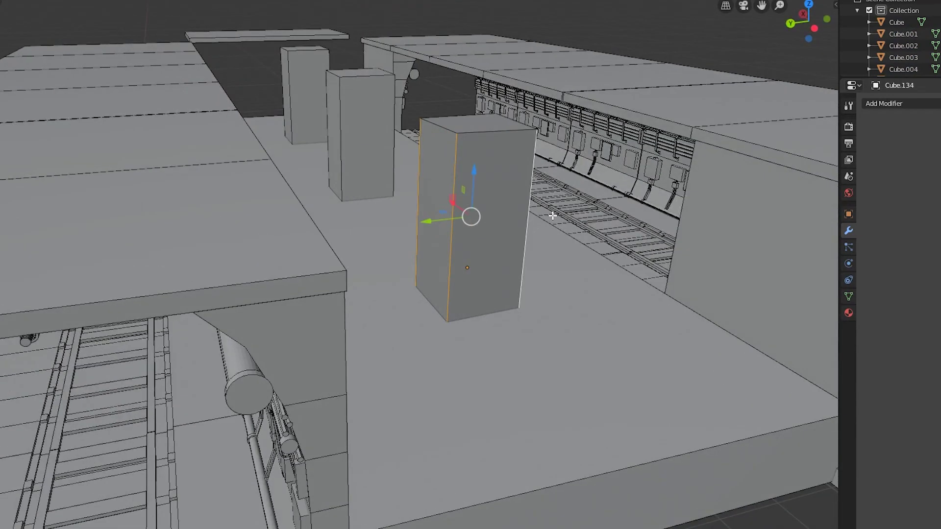
click(578, 236)
key(Tab)
Look over the whole station and frame the bevelled pillar in view.
scroll(441, 252, down, 3)
middle_drag(441, 253, 340, 118)
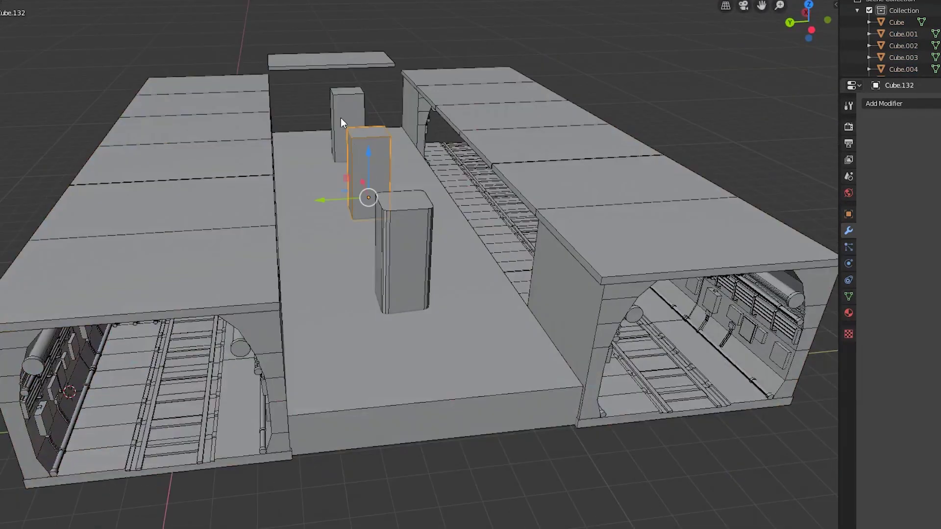
middle_drag(372, 343, 390, 386)
key(KP_7)
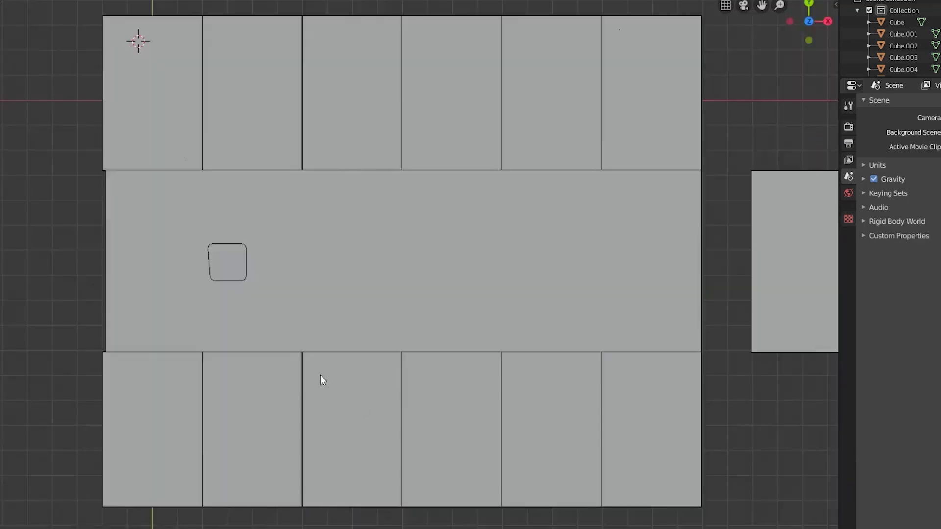
click(227, 261)
key(KP_Decimal)
middle_drag(326, 327, 344, 191)
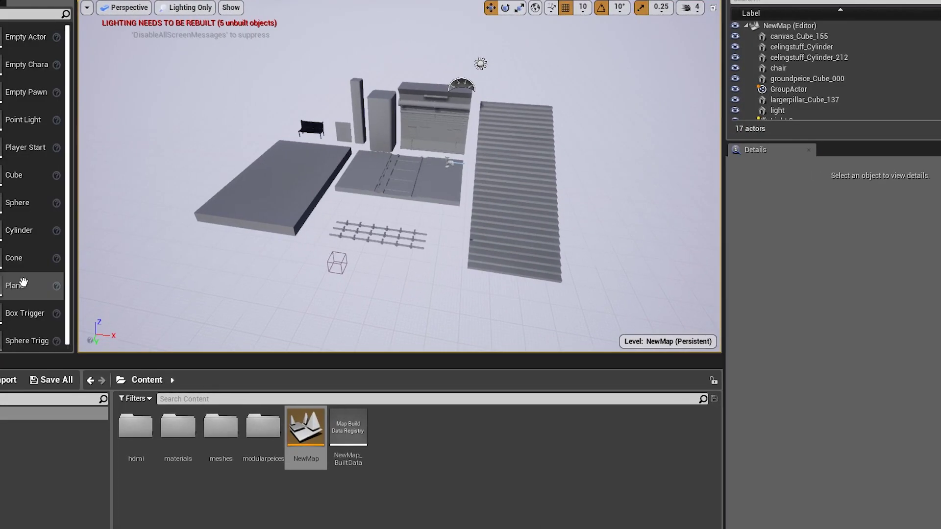
Dock the Content Browser top-right for a full-height viewport, grouping Place Modes and World Outliner there.
drag(29, 364, 771, 19)
drag(846, 141, 846, 283)
click(911, 209)
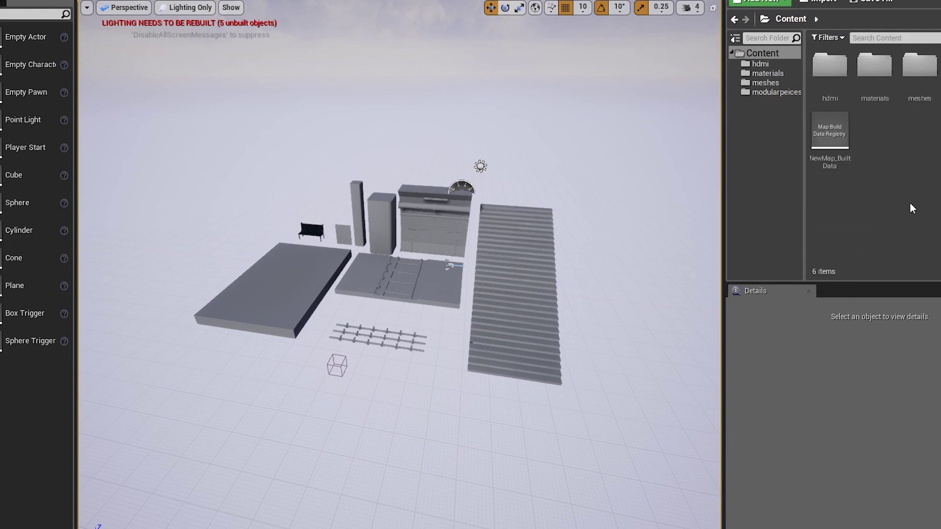
click(537, 131)
drag(34, 3, 833, 20)
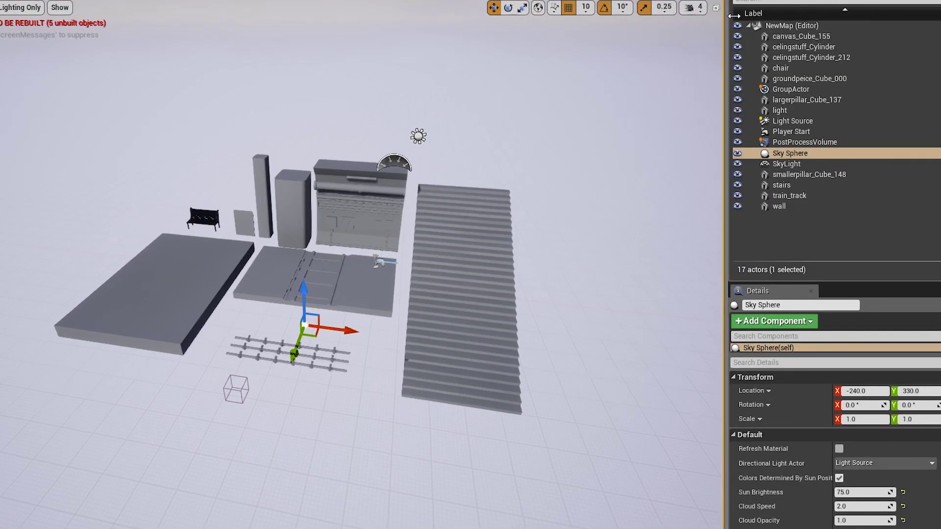
drag(724, 265, 756, 264)
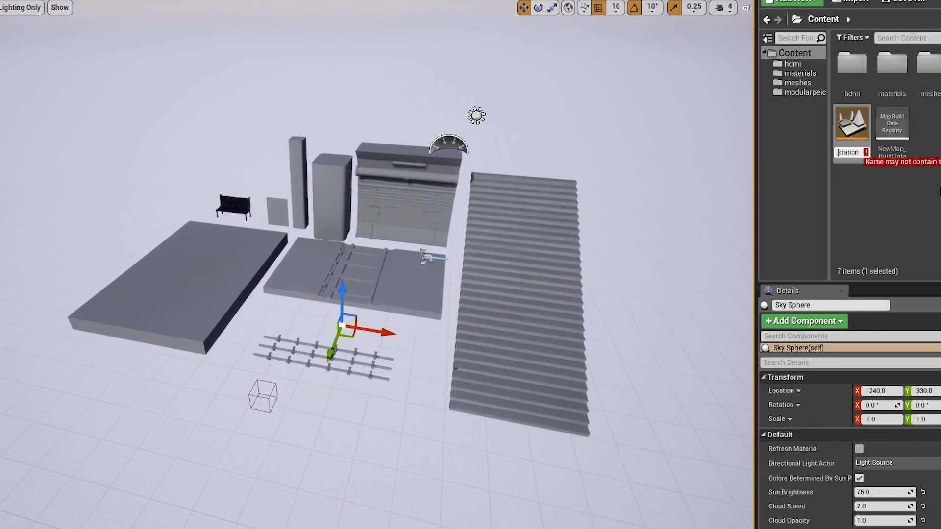
Nudge the largerpillar_Cube_137 pillar along Y onto the platform centre.
key(f)
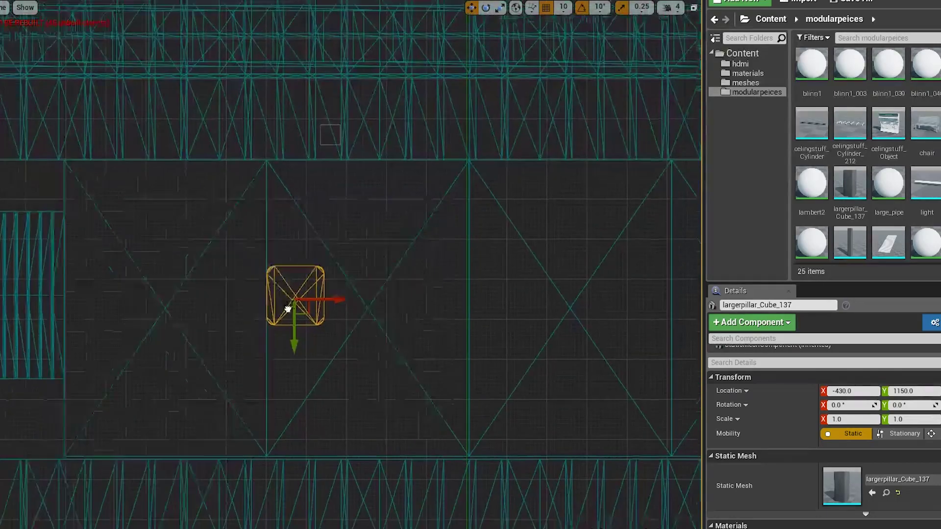
drag(366, 318, 367, 294)
right_drag(380, 299, 505, 273)
scroll(506, 273, up, 1)
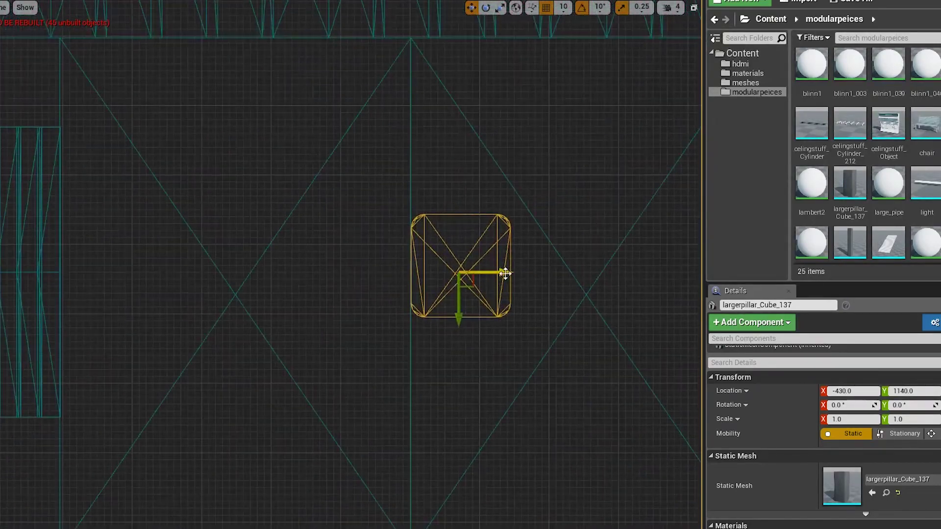
click(112, 323)
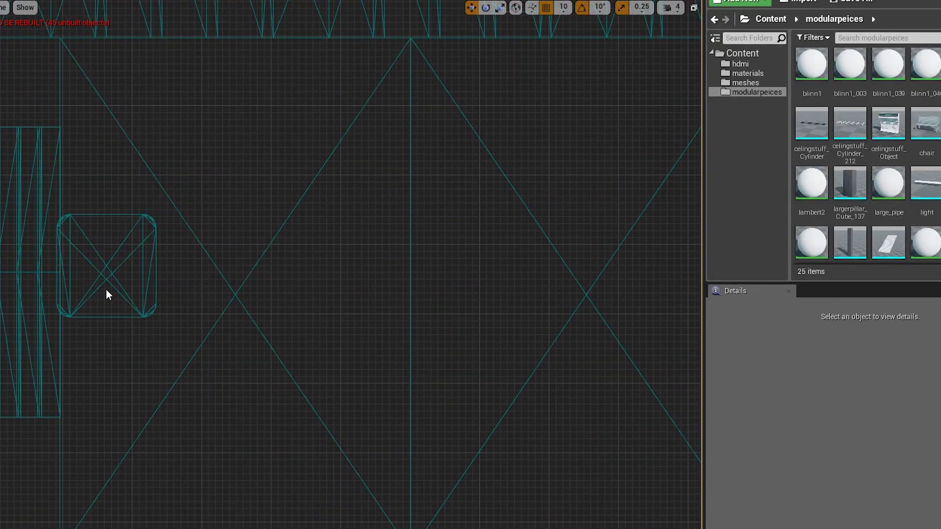
click(94, 316)
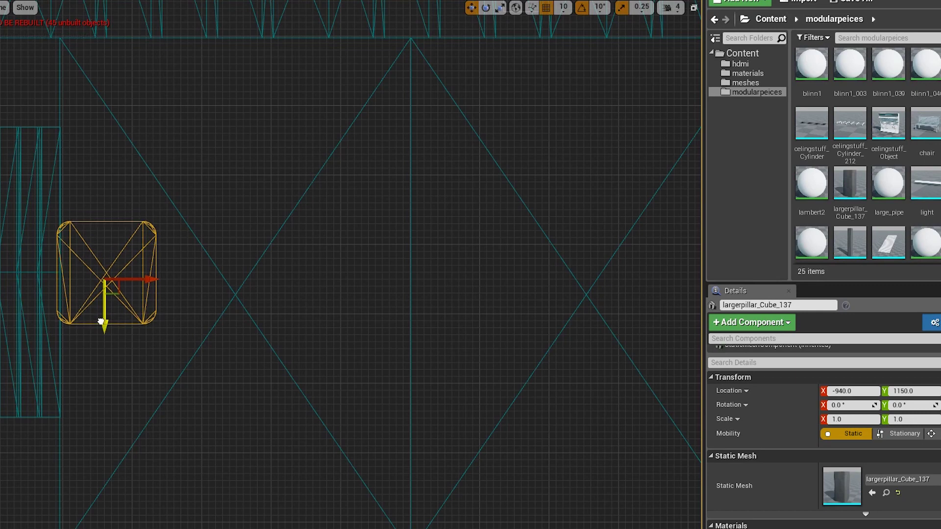
scroll(72, 288, down, 5)
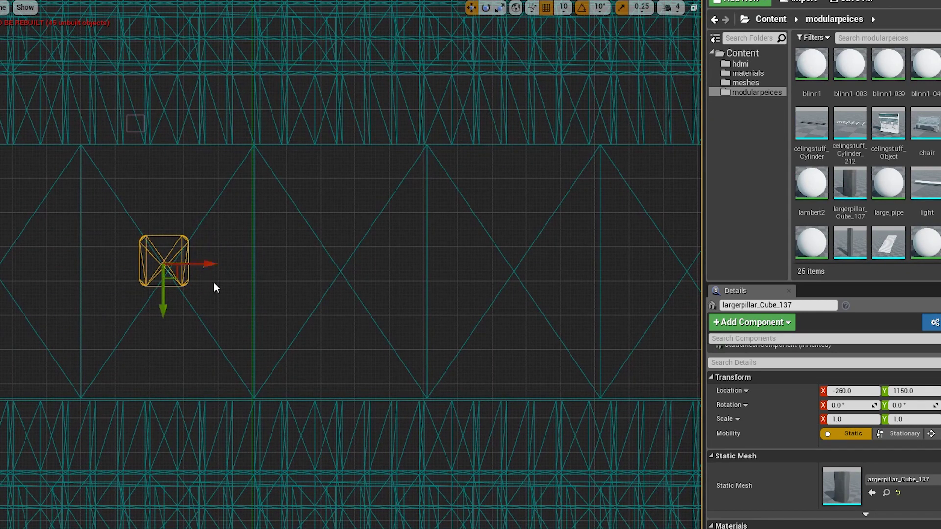
scroll(215, 287, down, 3)
scroll(164, 282, up, 2)
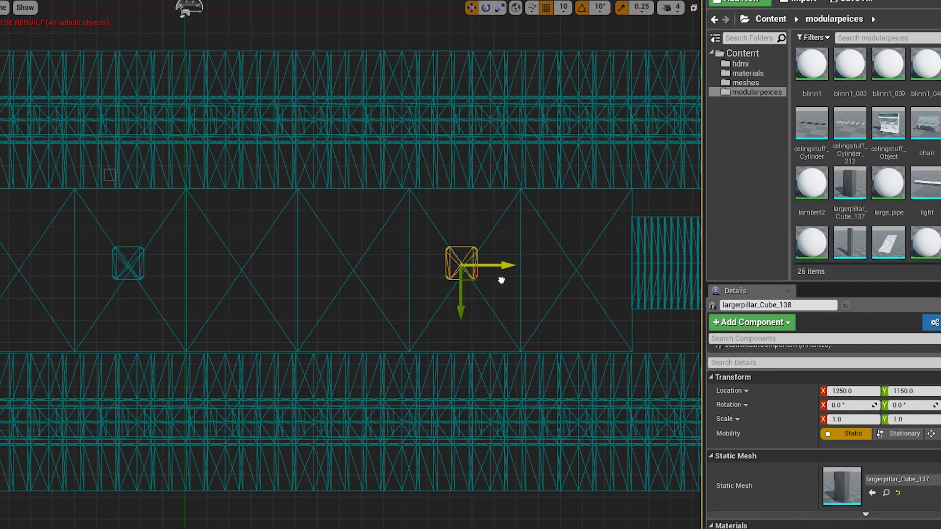
Copy the pillar further along, then select the centre, right and left pillars together.
mouse_move(509, 265)
alt+mouse_down()
mouse_move(365, 271)
mouse_move(403, 292)
alt+mouse_up()
scroll(404, 296, up, 3)
click(403, 299)
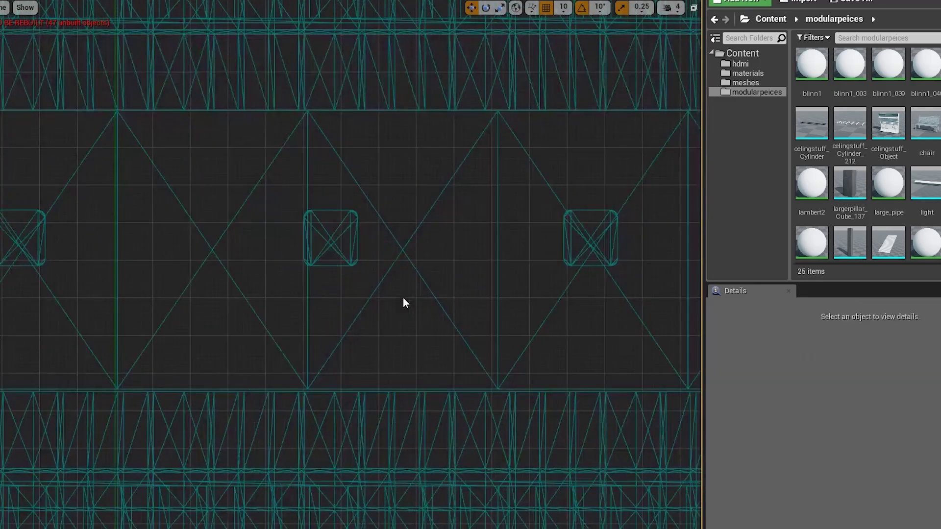
scroll(417, 299, down, 1)
click(417, 299)
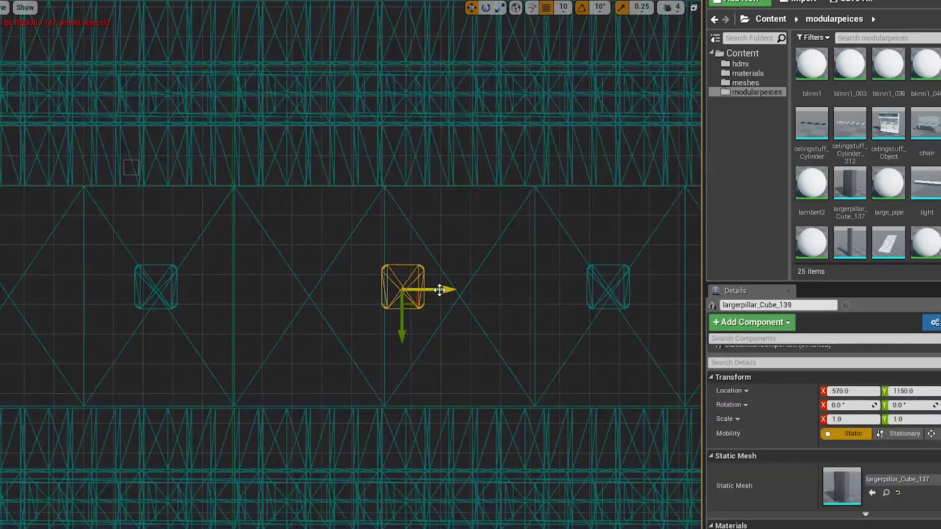
ctrl+click(616, 305)
ctrl+click(167, 284)
scroll(276, 299, down, 3)
Inspect the pillars in the Right side view, selecting the left and middle ones.
scroll(277, 185, down, 2)
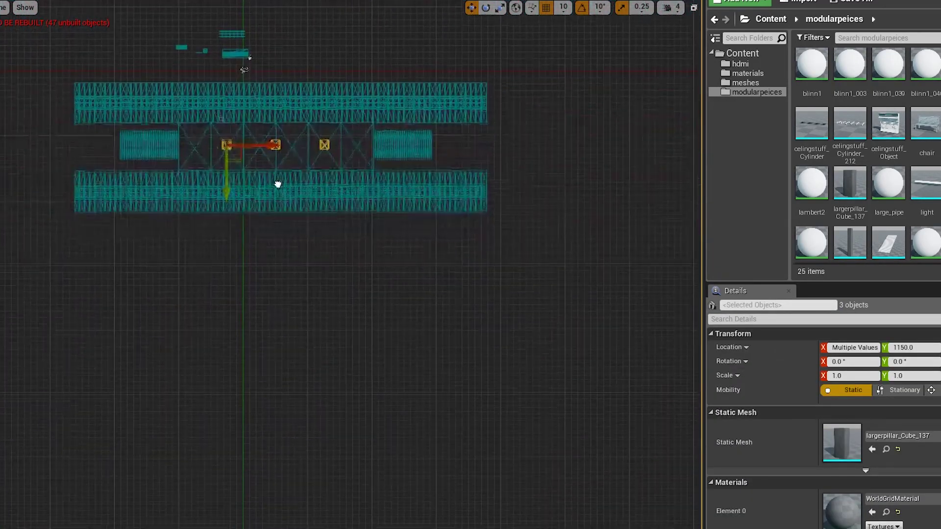
key(Escape)
key(alt+k)
scroll(179, 223, up, 3)
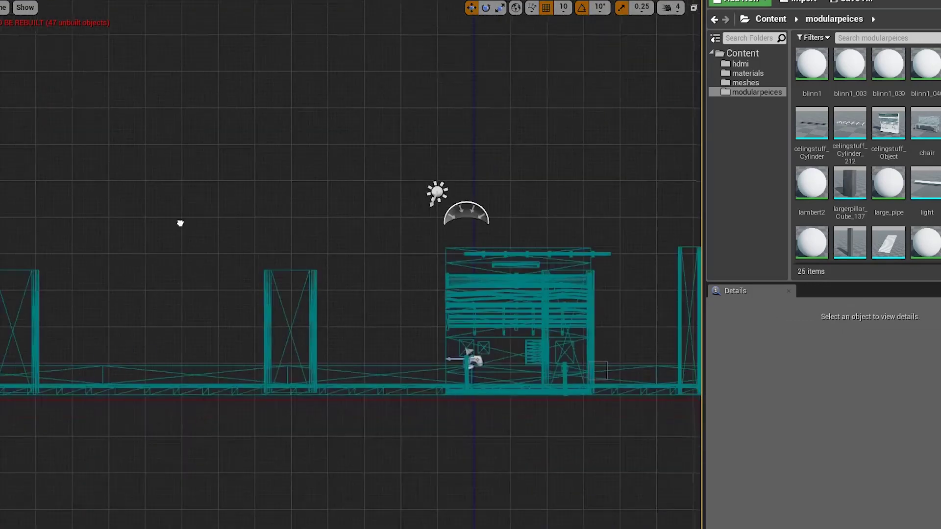
click(33, 292)
ctrl+click(289, 319)
mouse_move(608, 346)
right_down()
mouse_move(425, 293)
mouse_move(76, 248)
mouse_move(286, 248)
right_up()
scroll(425, 293, down, 2)
scroll(424, 293, up, 3)
Check the pillars in perspective and Front orthographic views, adding the third to the selection.
key(alt+g)
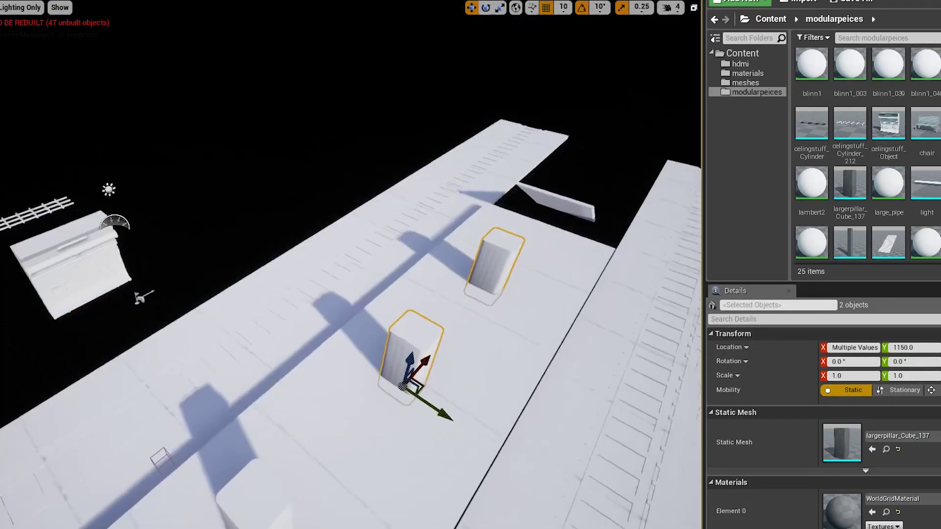
scroll(351, 265, up, 3)
right_drag(350, 264, 27, 116)
ctrl+click(223, 299)
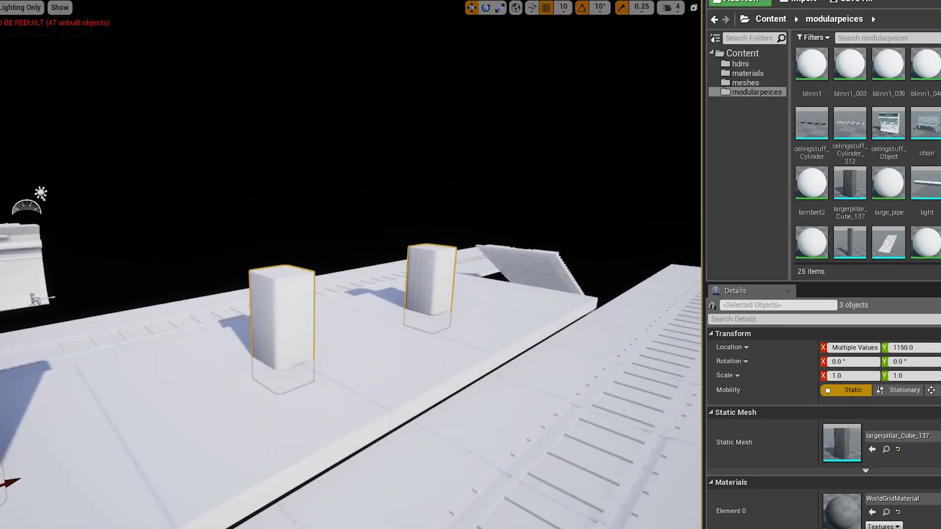
right_drag(223, 299, 27, 115)
click(2, 8)
click(19, 105)
scroll(181, 196, down, 2)
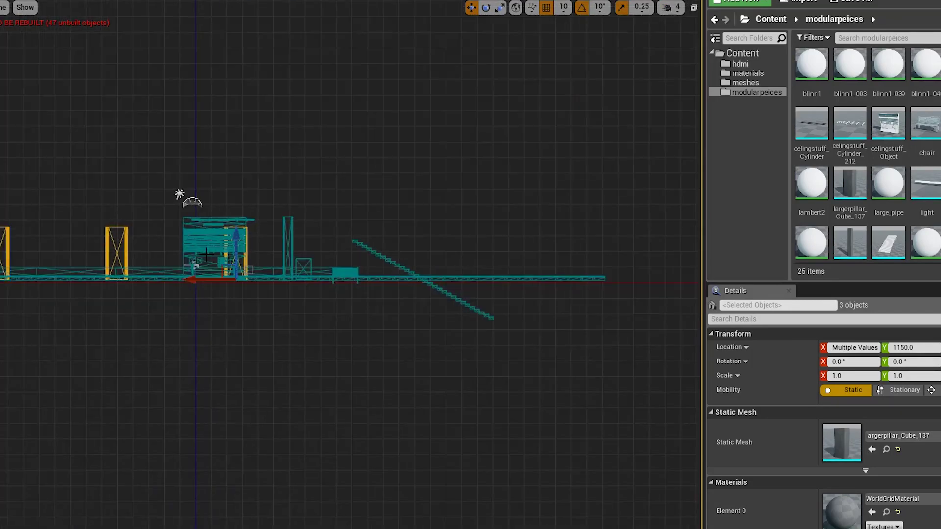
scroll(410, 260, up, 3)
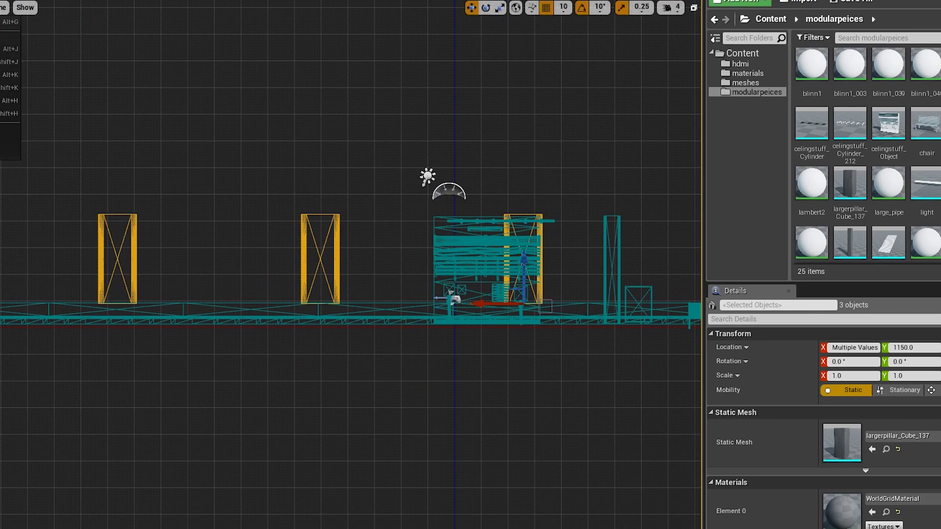
Fly the perspective camera around the pillars and select the wall piece.
key(alt+g)
right_drag(351, 265, 294, 245)
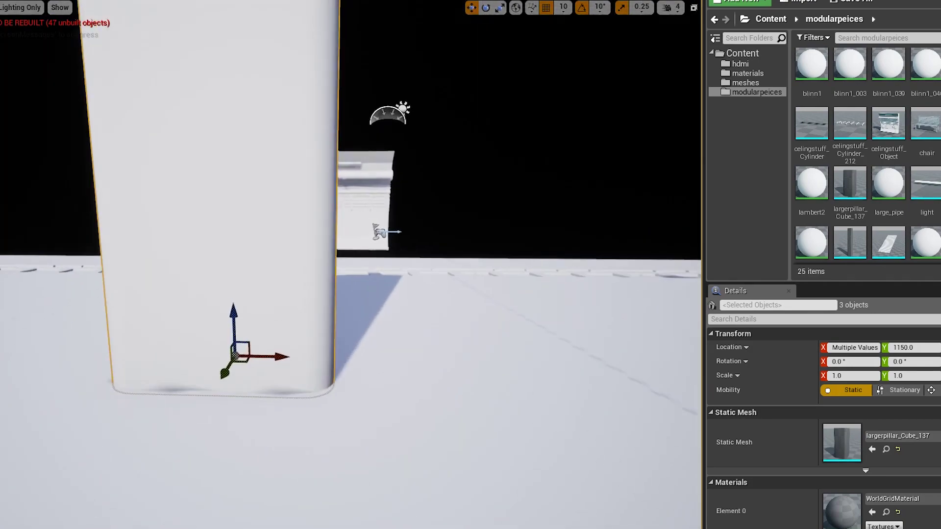
mouse_move(237, 316)
right_down()
mouse_move(274, 343)
mouse_move(163, 336)
right_up()
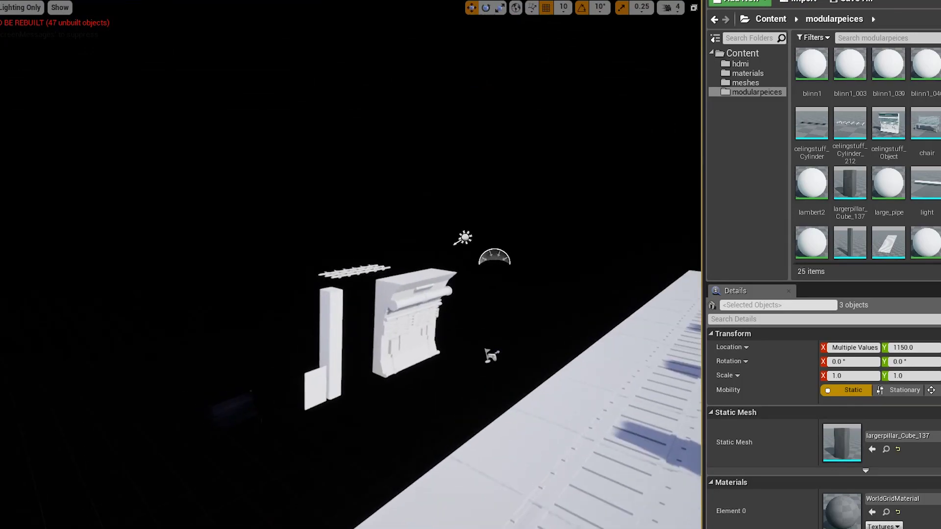
click(163, 336)
In top wireframe view, move the wall to Y 240 at the platform edge.
key(f)
key(alt+j)
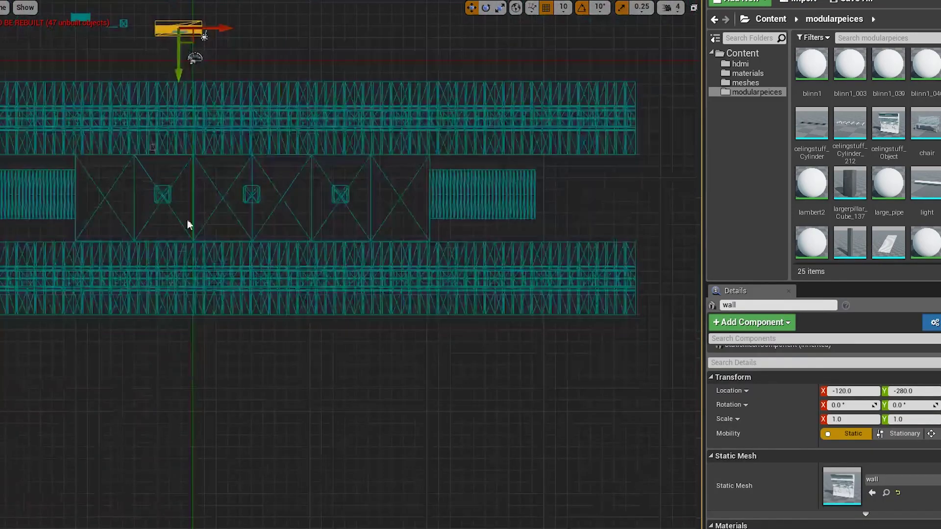
scroll(190, 225, down, 3)
drag(372, 204, 366, 231)
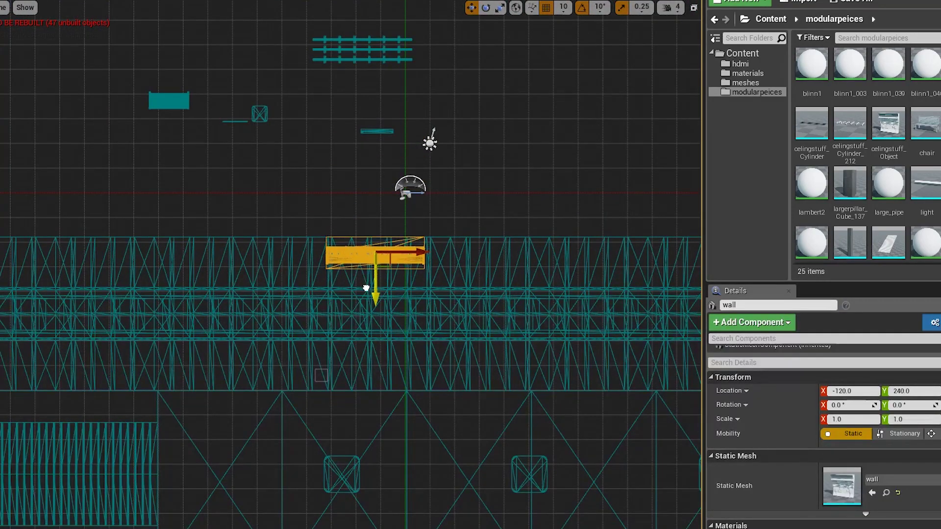
scroll(366, 288, up, 2)
scroll(353, 279, down, 3)
scroll(338, 270, up, 2)
scroll(323, 259, up, 2)
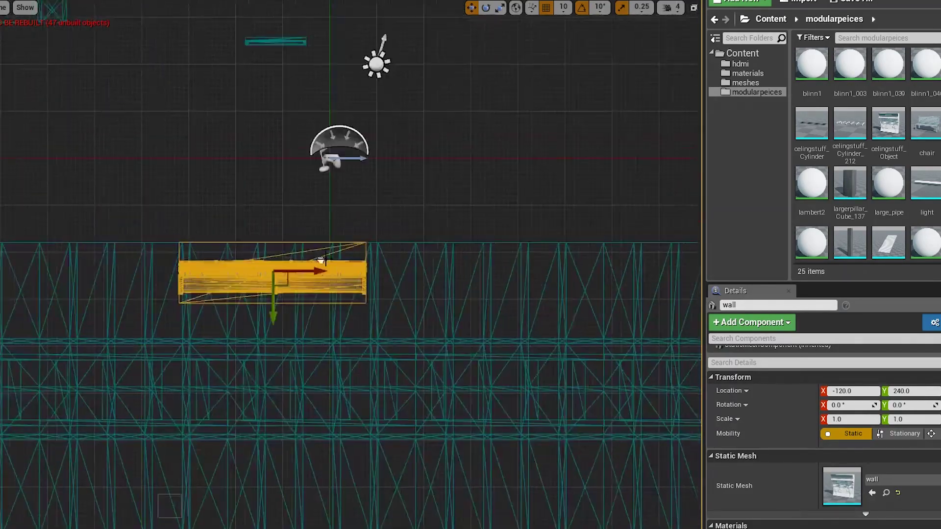
scroll(308, 259, up, 2)
Alt-drag copies of the wall end to end to start the row along the platform.
drag(607, 277, 556, 278)
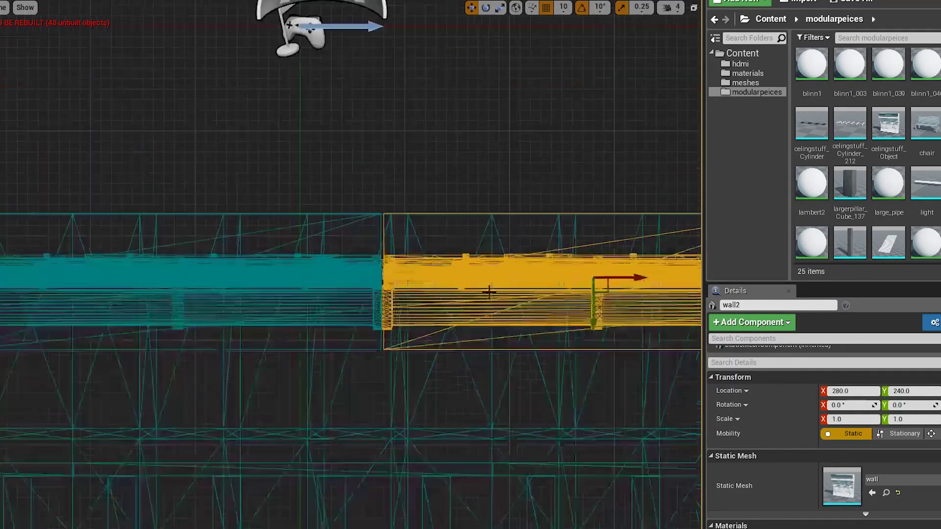
key(alt+g)
key(f)
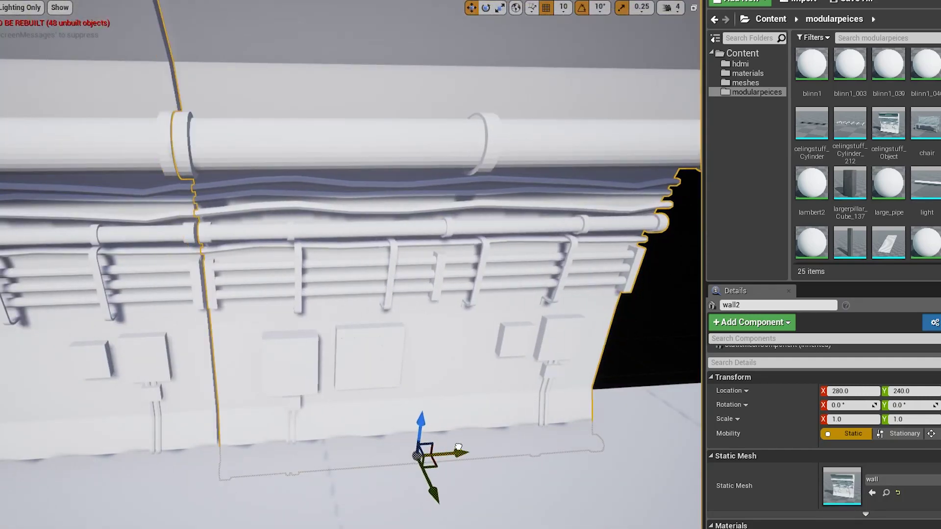
alt+drag(458, 447, 294, 444)
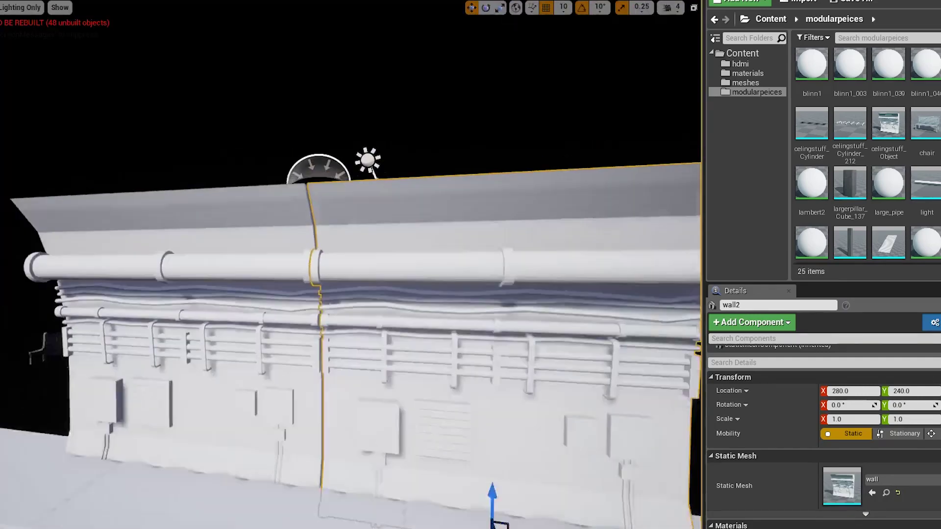
scroll(152, 335, down, 6)
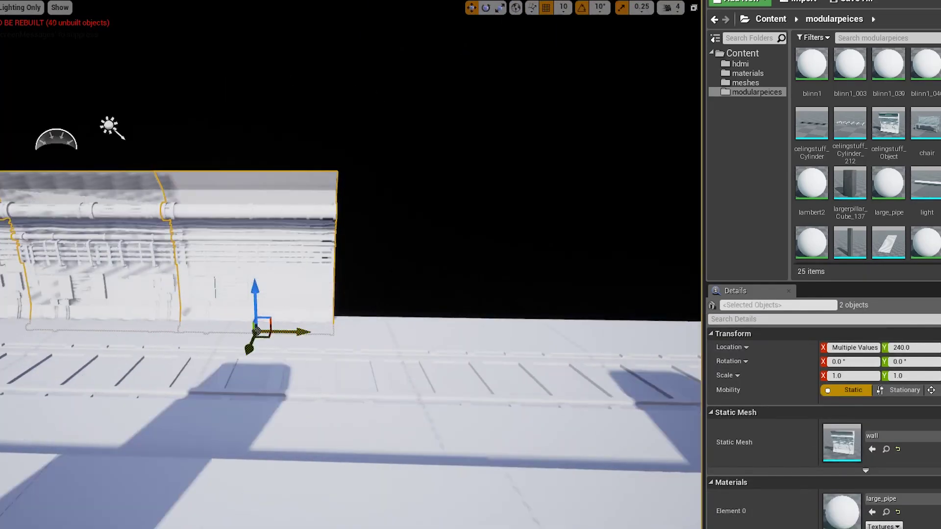
alt+drag(304, 335, 674, 338)
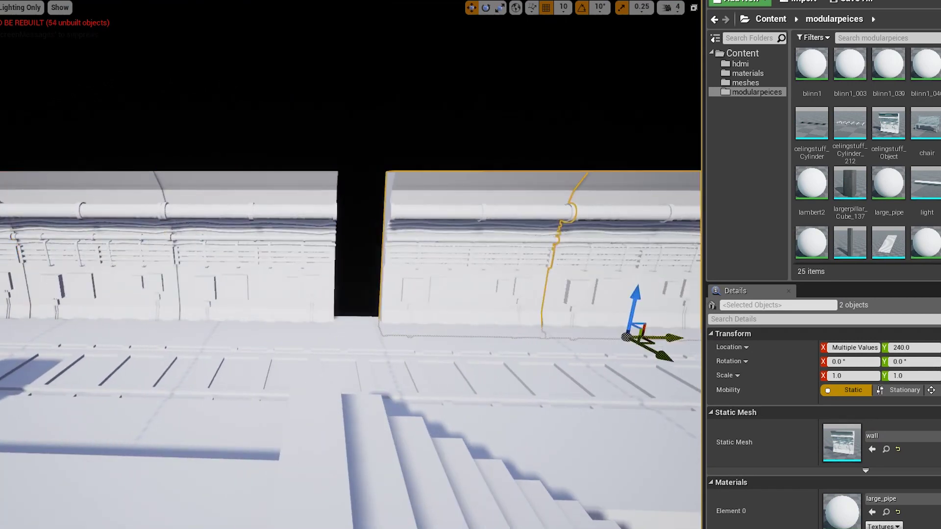
Copy the last wall piece further along, extending the row to X -2120.
right_drag(588, 338, 588, 294)
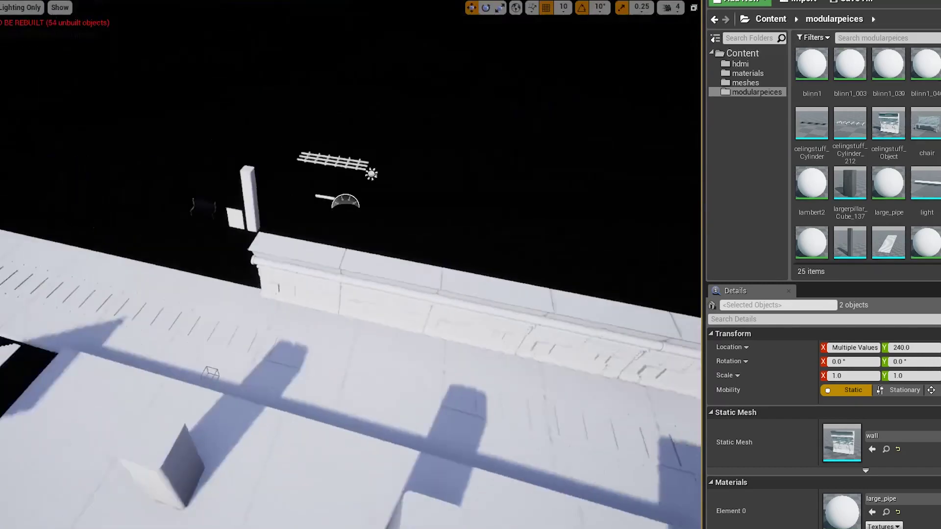
right_drag(423, 276, 423, 276)
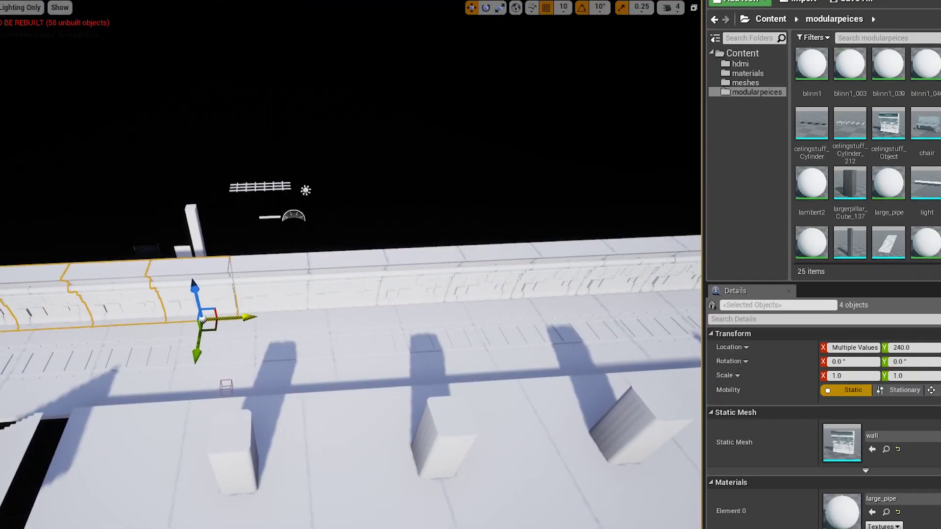
right_drag(202, 318, 353, 286)
click(353, 286)
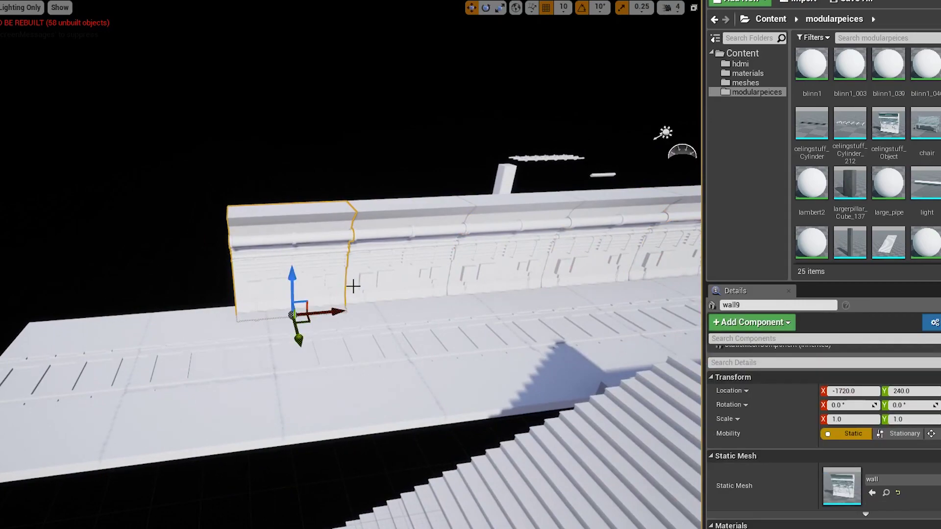
alt+drag(326, 312, 175, 313)
right_drag(175, 313, 175, 312)
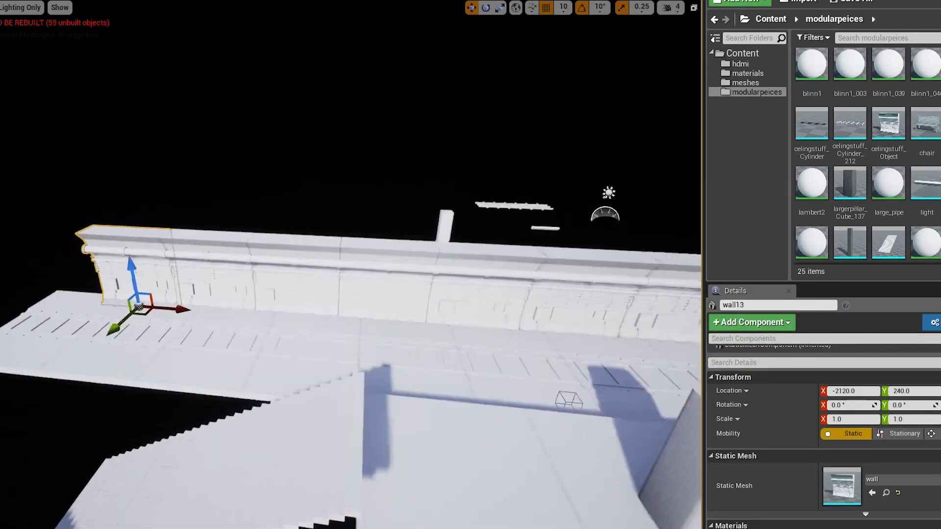
key(alt+j)
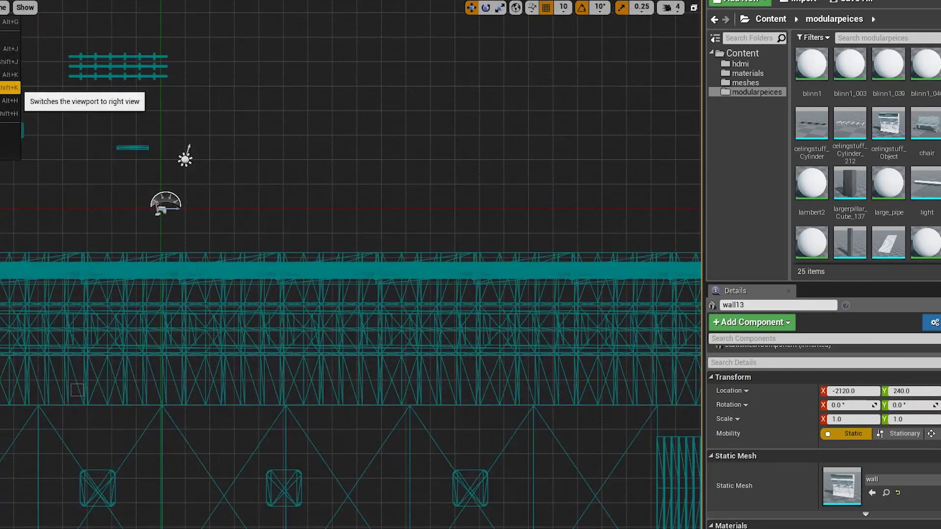
Box-select the wall row in side view, removing the right pillar and ramp from the selection.
click(10, 88)
scroll(271, 309, up, 3)
scroll(270, 308, down, 3)
drag(21, 250, 573, 263)
click(11, 22)
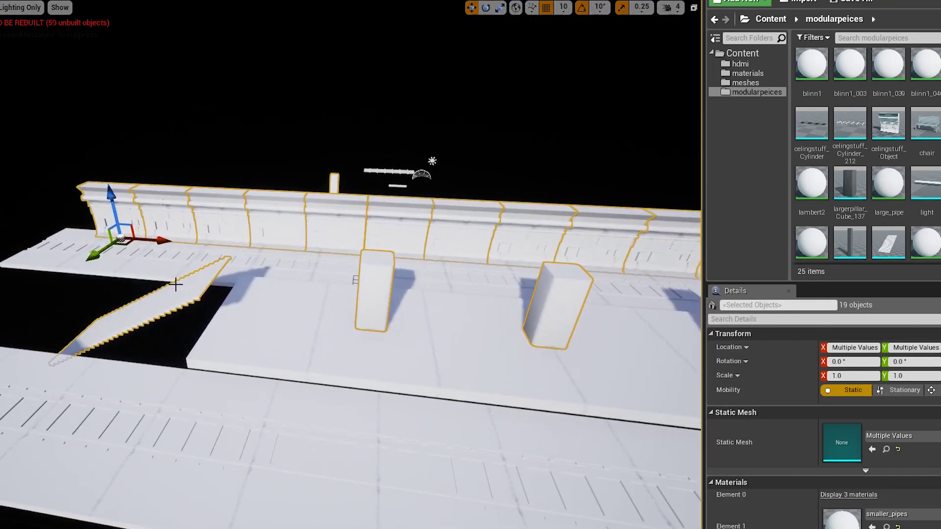
ctrl+click(549, 299)
mouse_move(549, 299)
alt+mouse_down()
mouse_move(459, 276)
mouse_move(372, 210)
alt+mouse_up()
ctrl+click(455, 245)
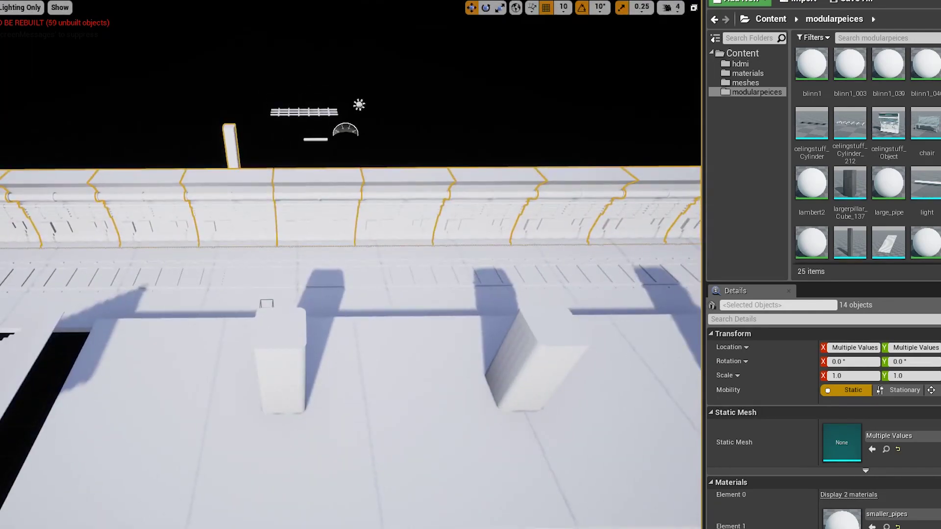
click(2, 8)
click(11, 48)
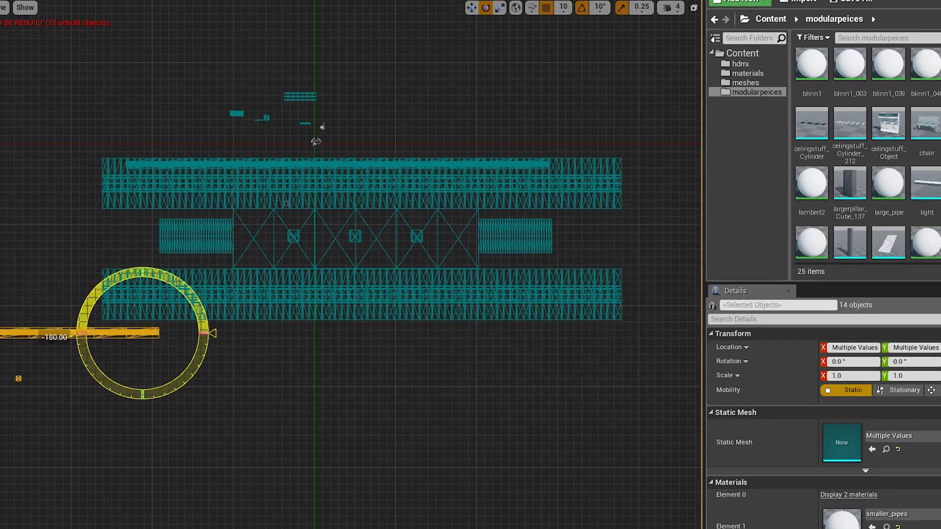
Slide the selected wall and pipe pieces along Y until they line the tracks.
drag(575, 335, 569, 340)
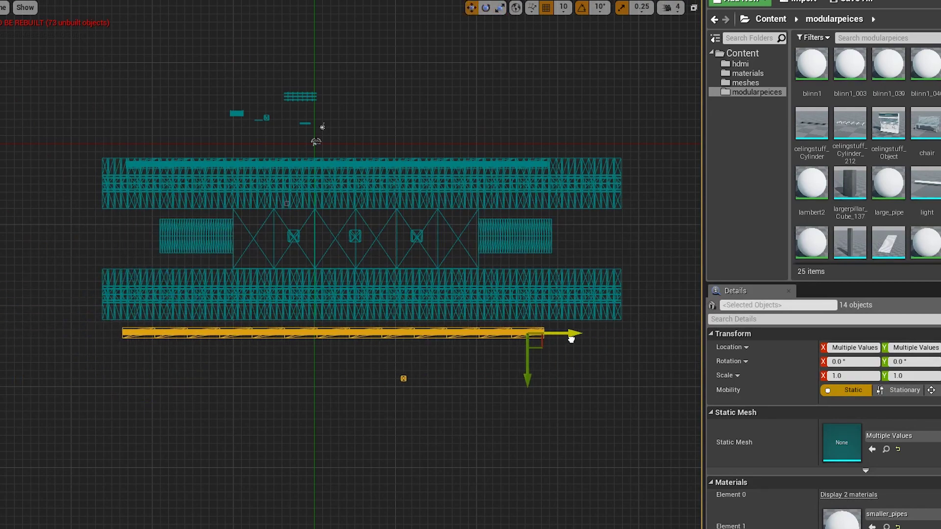
drag(529, 376, 530, 368)
scroll(309, 315, up, 3)
right_drag(309, 315, 275, 410)
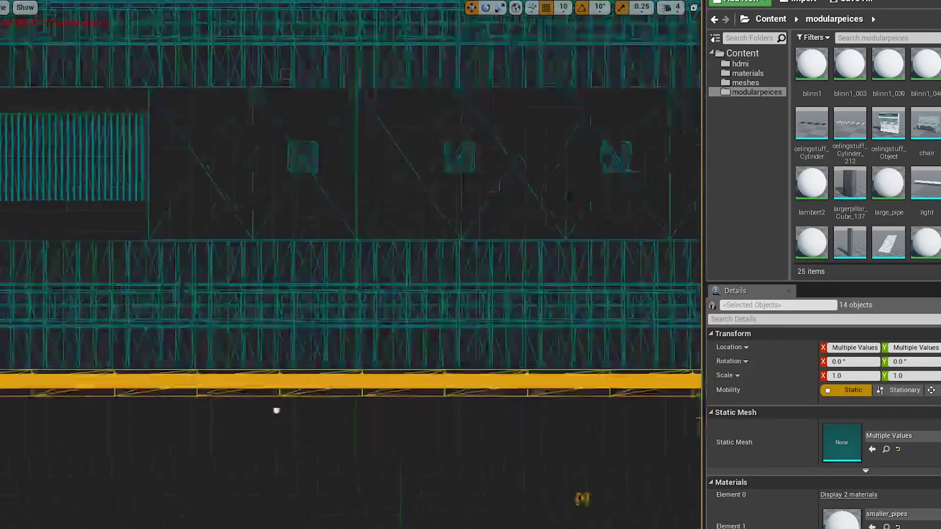
scroll(296, 371, down, 2)
right_drag(296, 371, 346, 294)
scroll(347, 294, up, 2)
drag(388, 314, 380, 269)
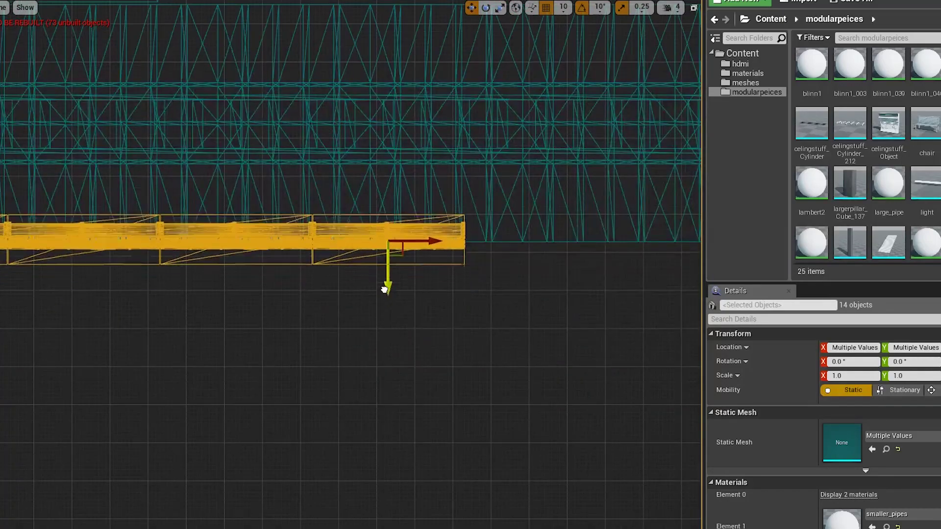
scroll(380, 270, down, 2)
right_drag(380, 269, 522, 305)
key(alt+g)
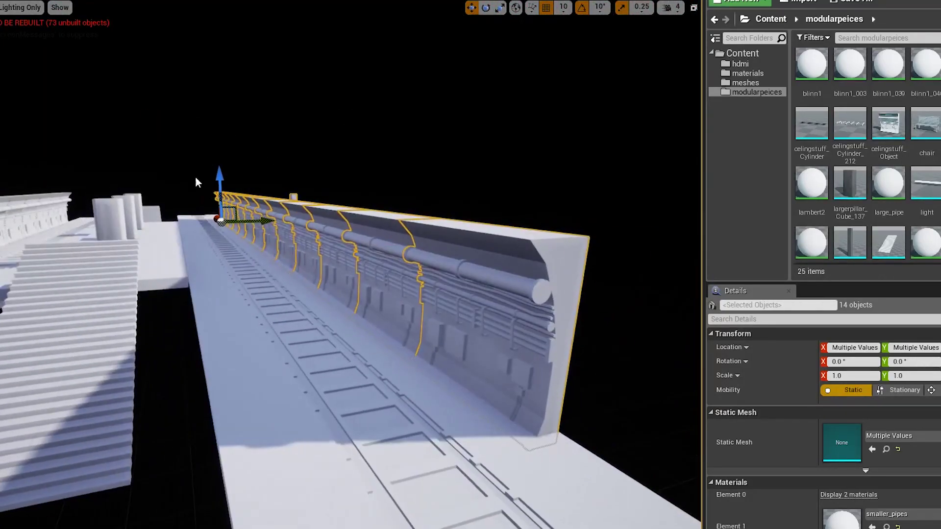
mouse_move(268, 222)
mouse_down()
mouse_move(276, 224)
mouse_move(236, 198)
mouse_up()
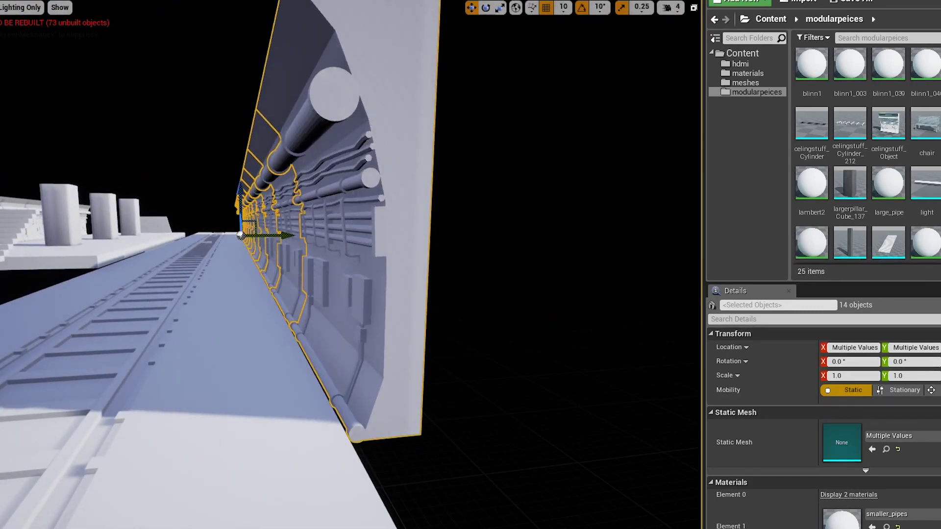
click(11, 74)
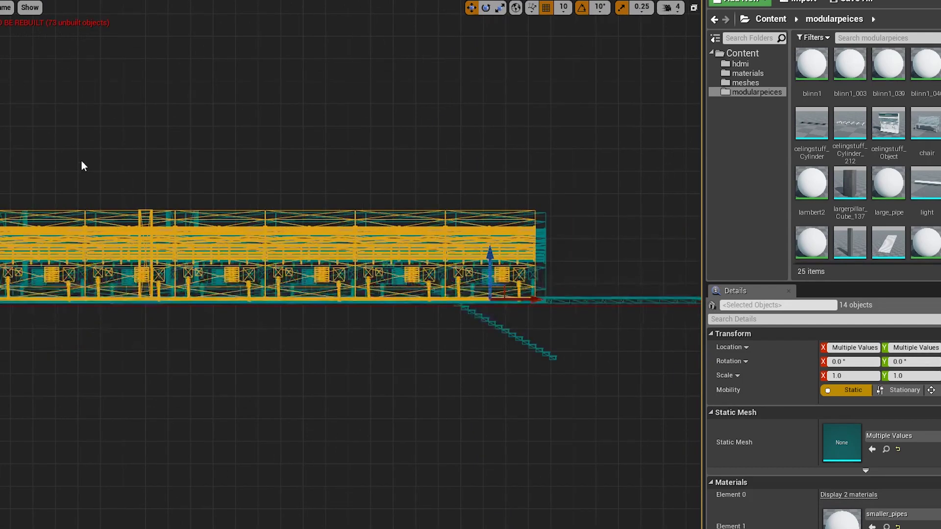
In Front ortho view, move the wall pieces right toward the track floor and slightly up.
key(alt+h)
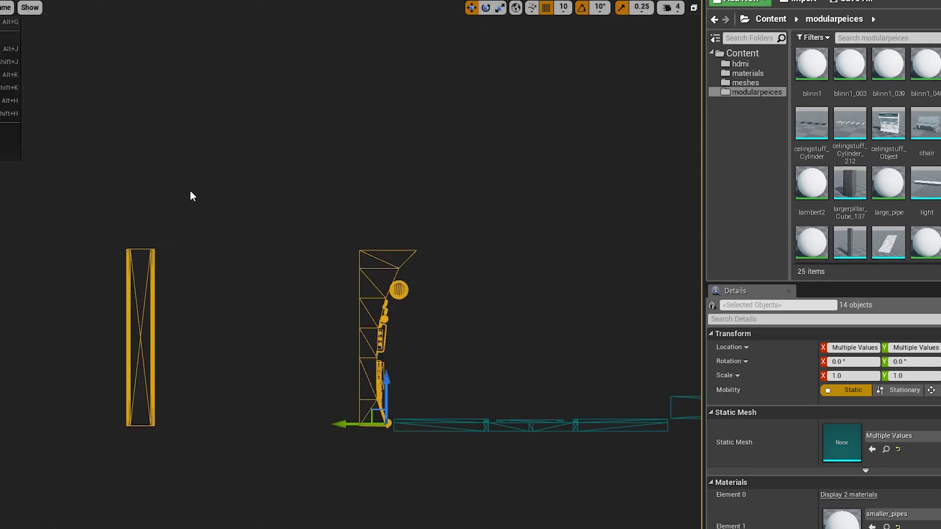
scroll(216, 302, up, 3)
scroll(250, 260, up, 2)
drag(370, 251, 395, 242)
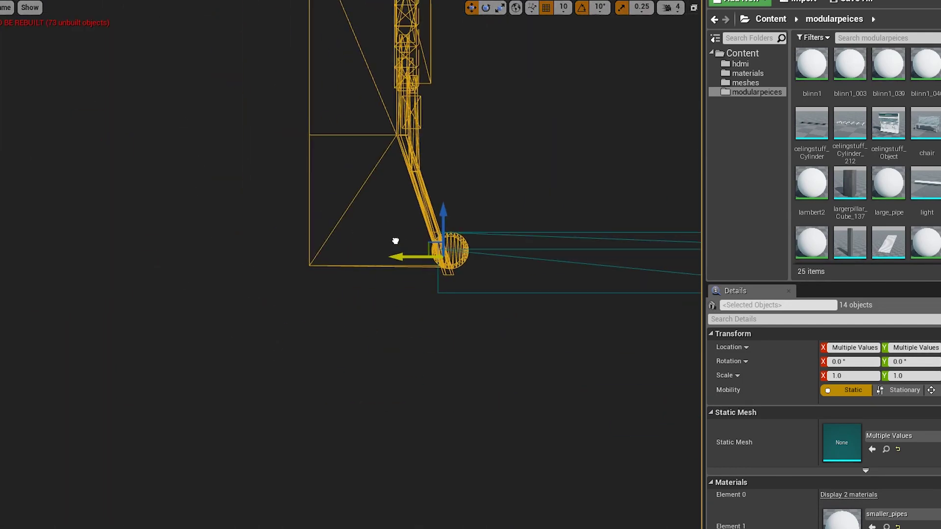
drag(443, 206, 444, 185)
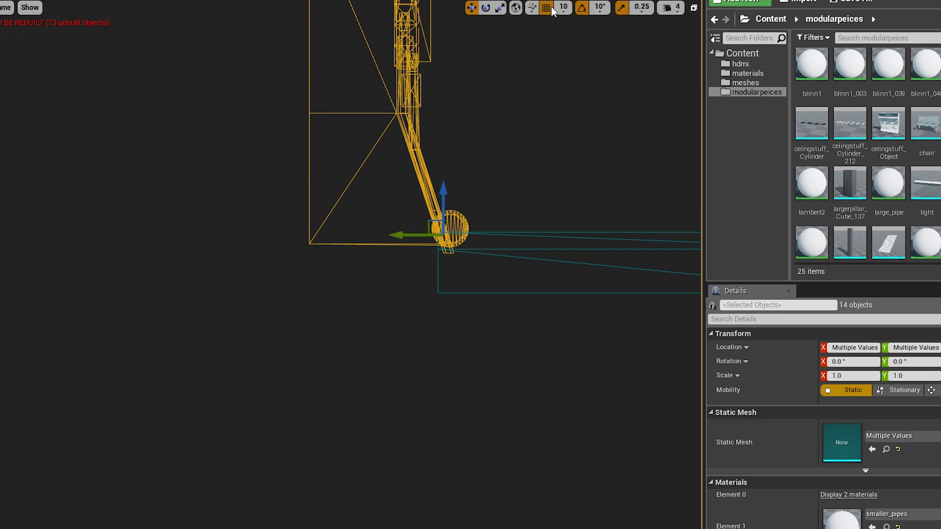
scroll(509, 213, down, 3)
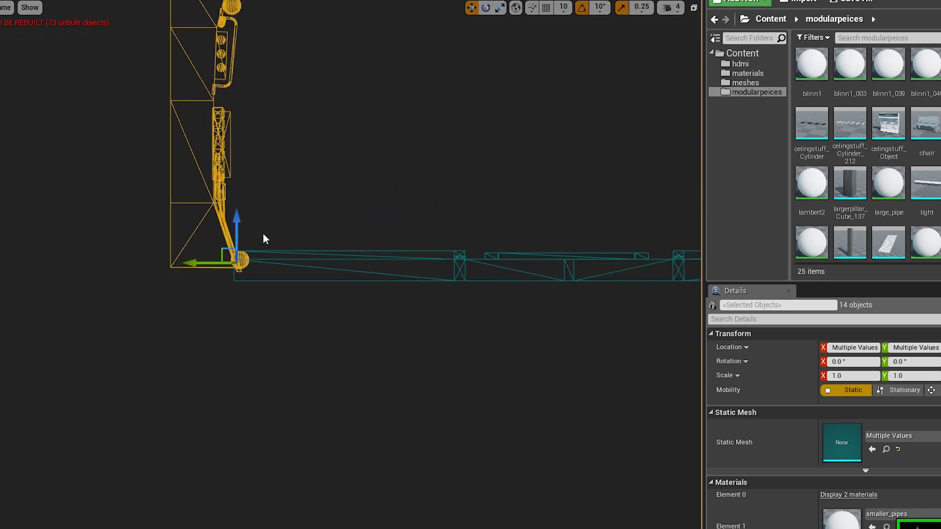
scroll(265, 237, down, 3)
scroll(293, 226, up, 2)
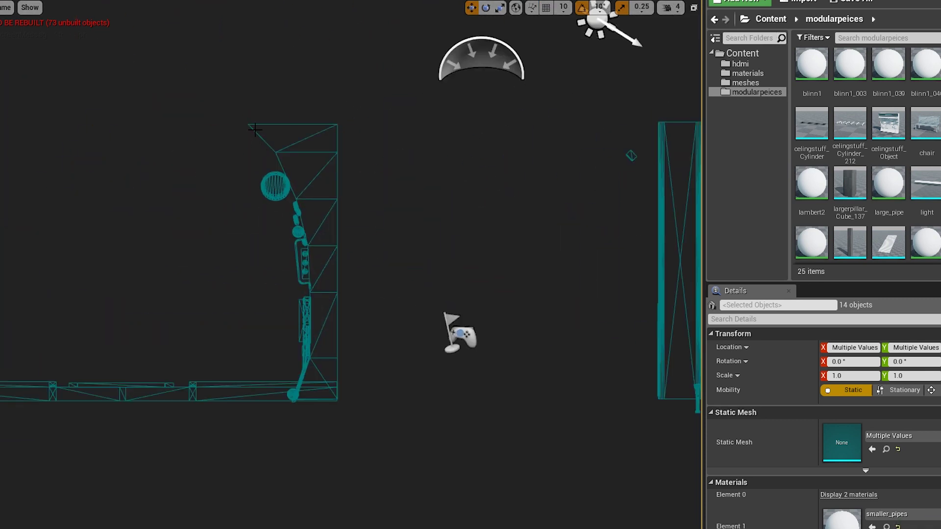
Box-select the 13 wall meshes and nudge them along Y to 172.5 to meet the floor.
drag(214, 88, 363, 357)
scroll(363, 357, down, 3)
scroll(126, 156, up, 3)
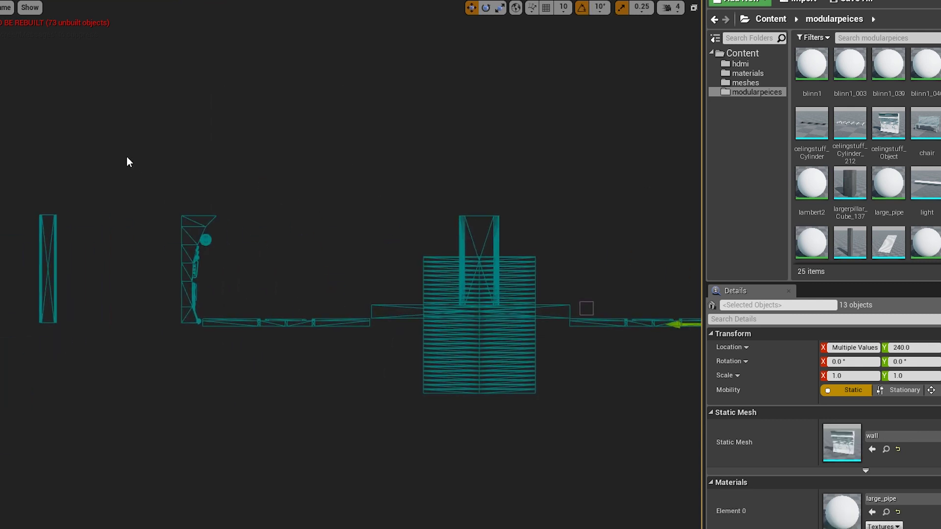
scroll(235, 293, up, 3)
scroll(241, 343, up, 2)
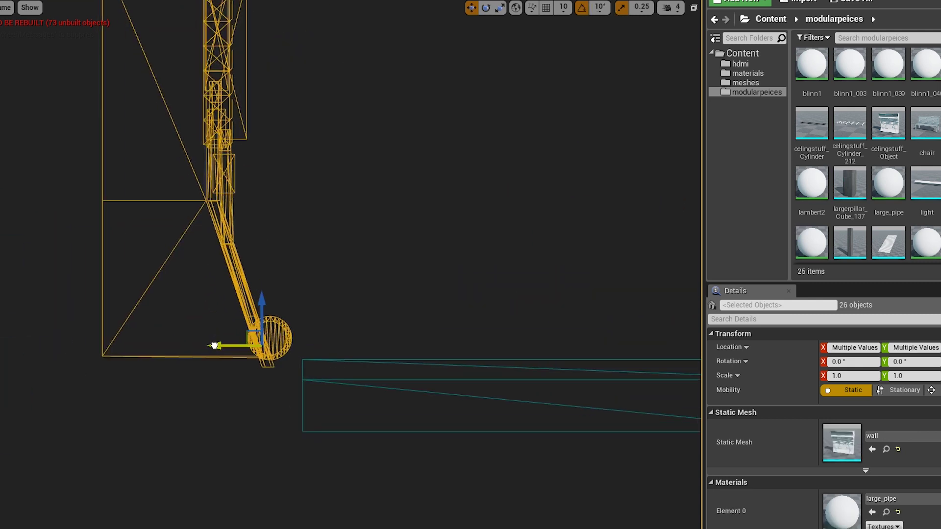
scroll(240, 343, up, 2)
scroll(240, 343, down, 2)
scroll(331, 281, down, 2)
scroll(294, 262, up, 3)
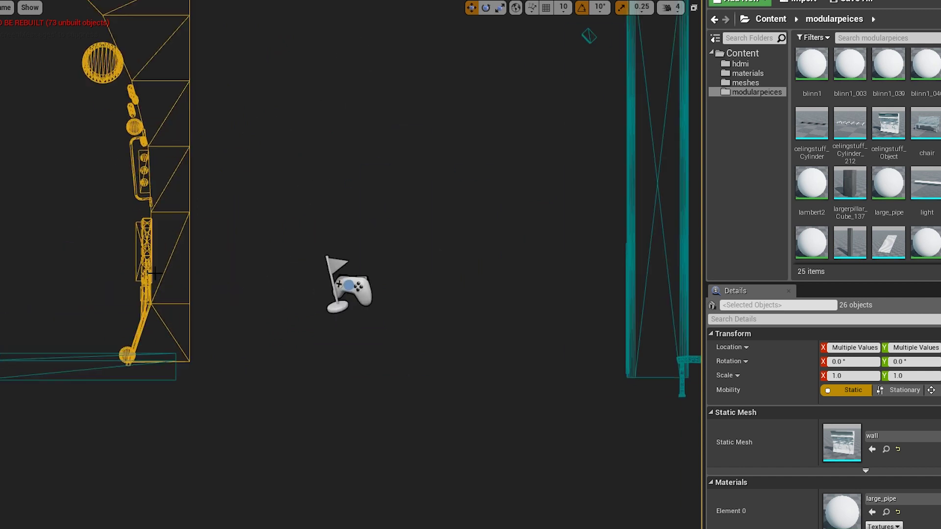
scroll(408, 194, up, 1)
click(408, 193)
key(ctrl+z)
scroll(235, 301, up, 1)
scroll(341, 430, up, 2)
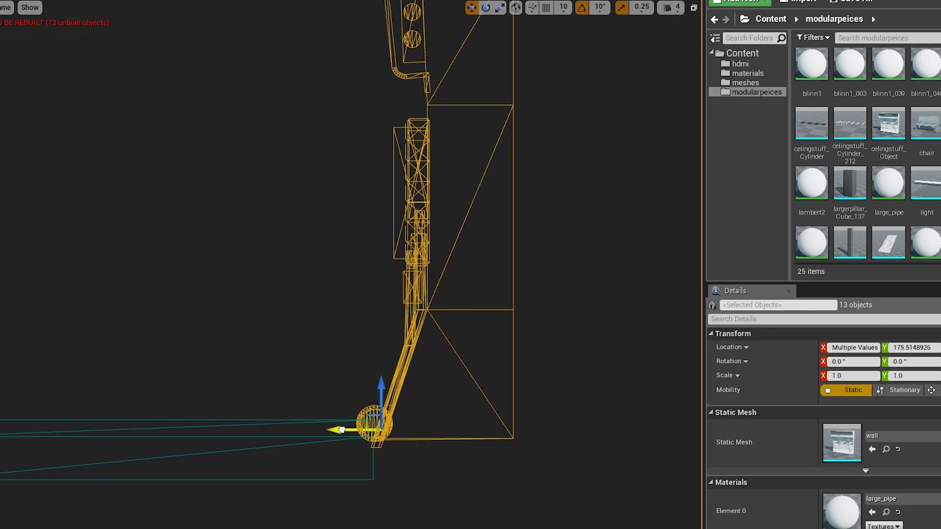
drag(340, 430, 345, 429)
scroll(514, 292, down, 3)
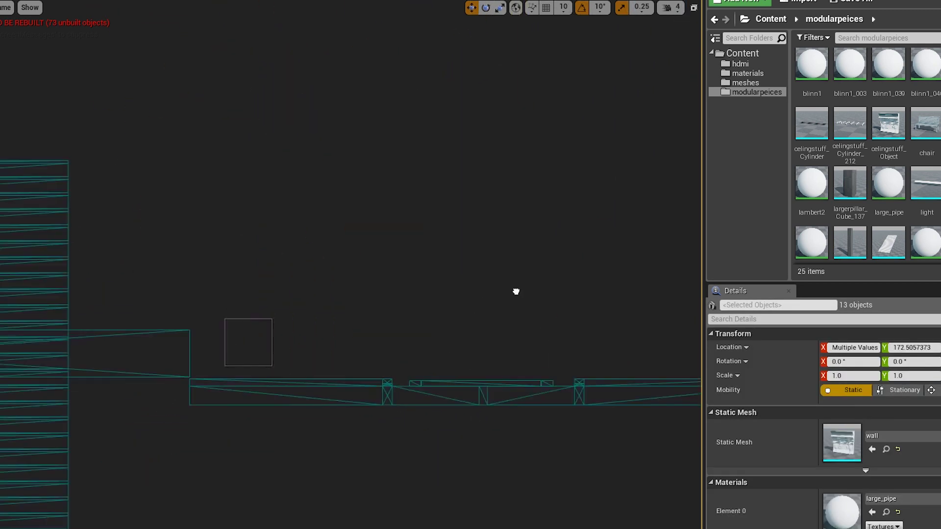
scroll(515, 292, down, 2)
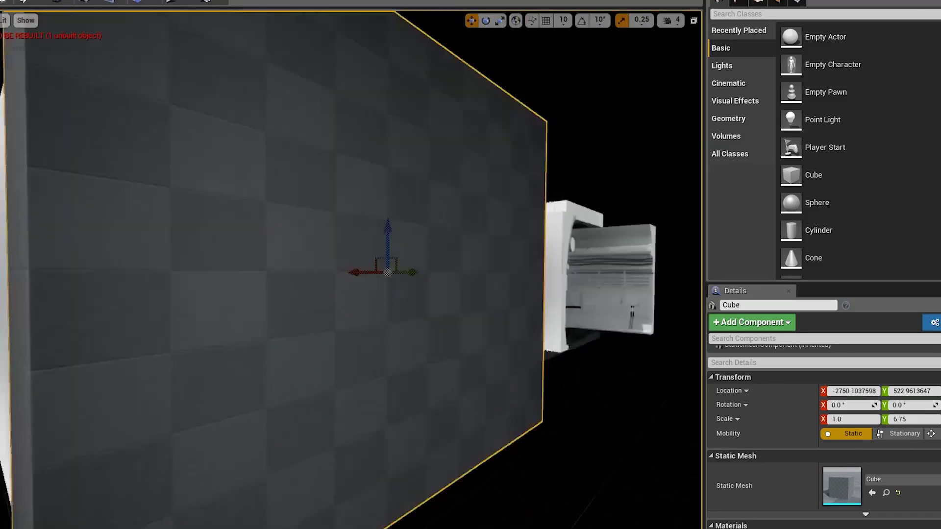
Push the end cube along X to the wall, then move Cube2 across to the other track in Top view.
right_drag(387, 272, 343, 275)
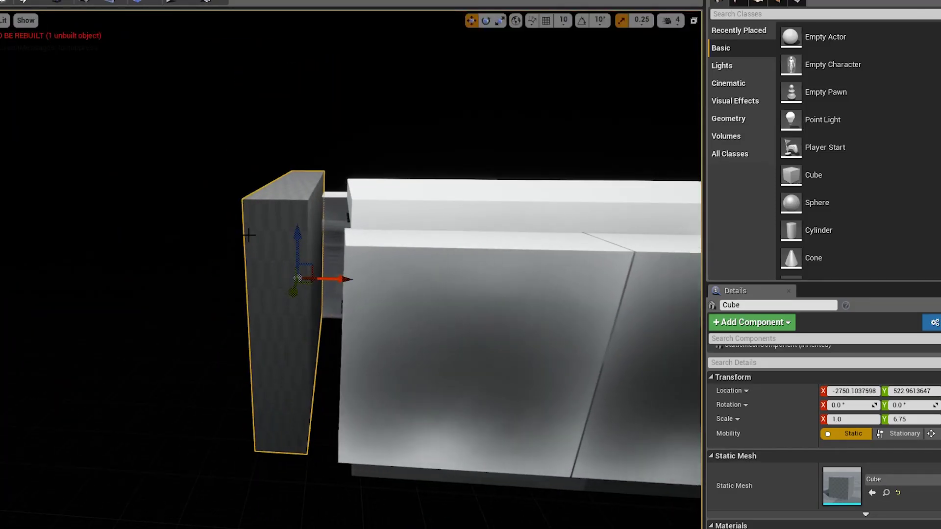
drag(362, 274, 372, 272)
key(alt+j)
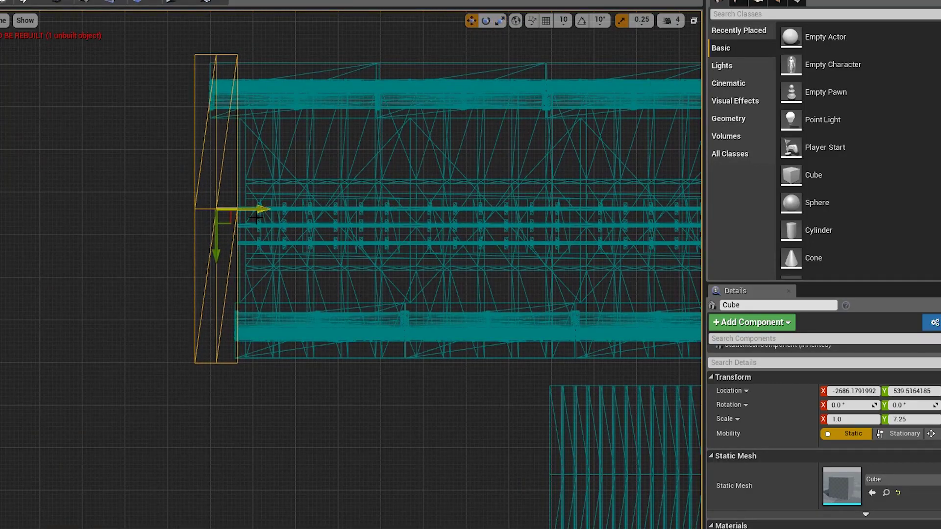
scroll(256, 217, down, 3)
shift+drag(250, 275, 250, 314)
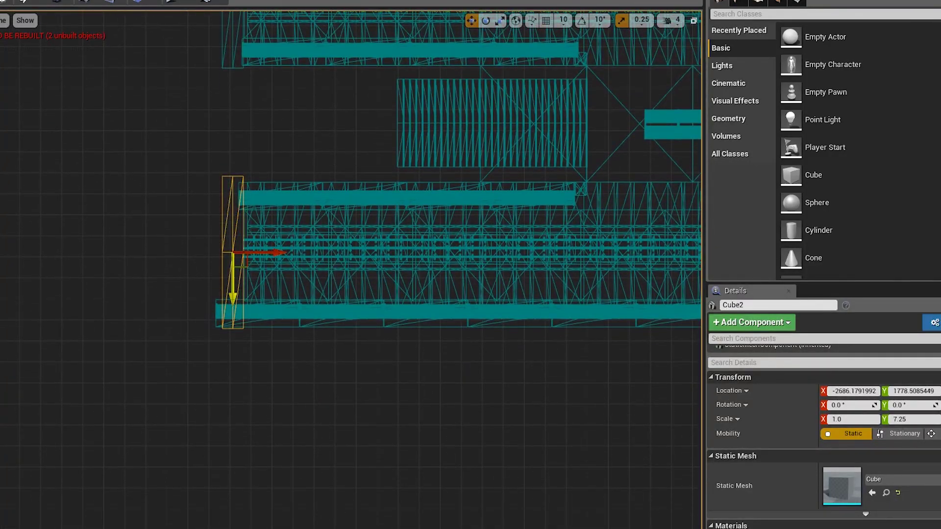
scroll(201, 131, down, 2)
Copy both end cubes to the far end of the station at X 3670.86.
ctrl+click(201, 131)
scroll(273, 189, down, 2)
right_drag(273, 189, 20, 166)
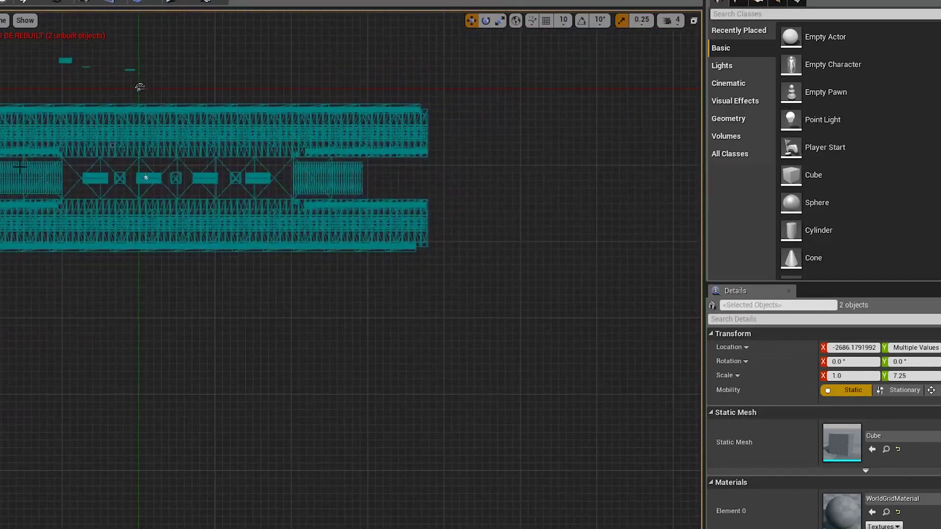
scroll(474, 260, up, 3)
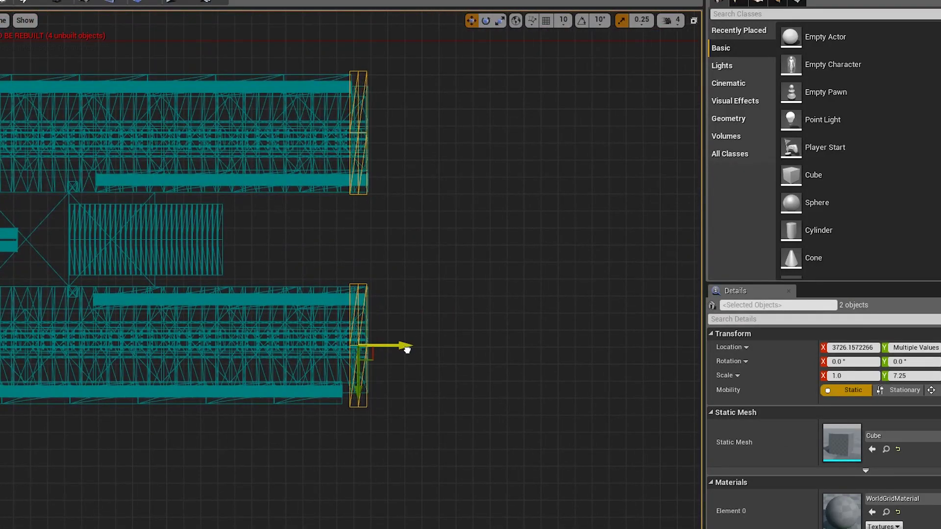
scroll(220, 119, down, 3)
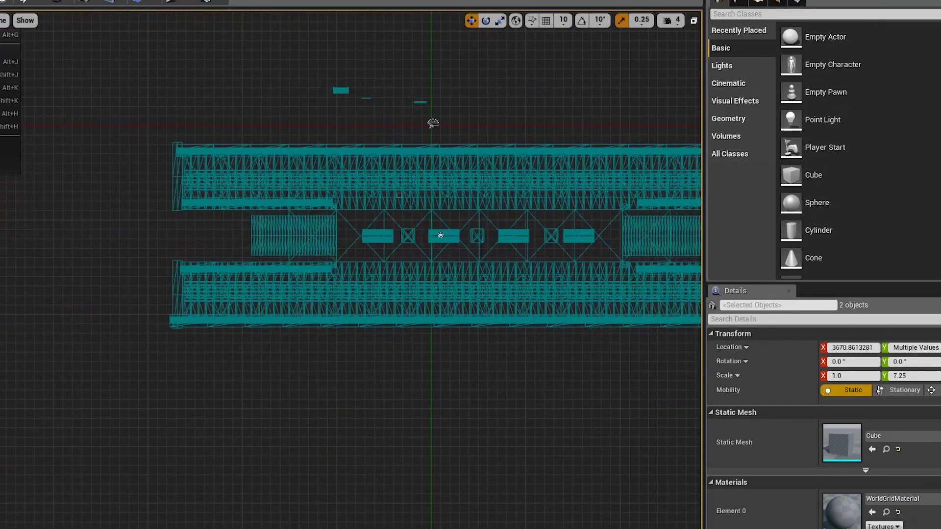
key(alt+g)
right_drag(350, 269, 350, 270)
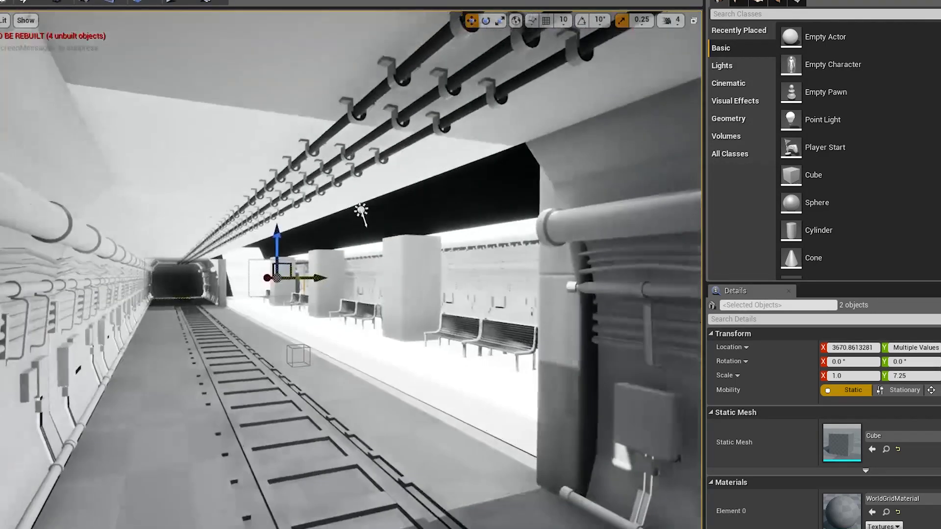
Place the light fixture on the tunnel wall with grid snap on, nudging it along Y and undoing the last move.
right_drag(351, 265, 351, 265)
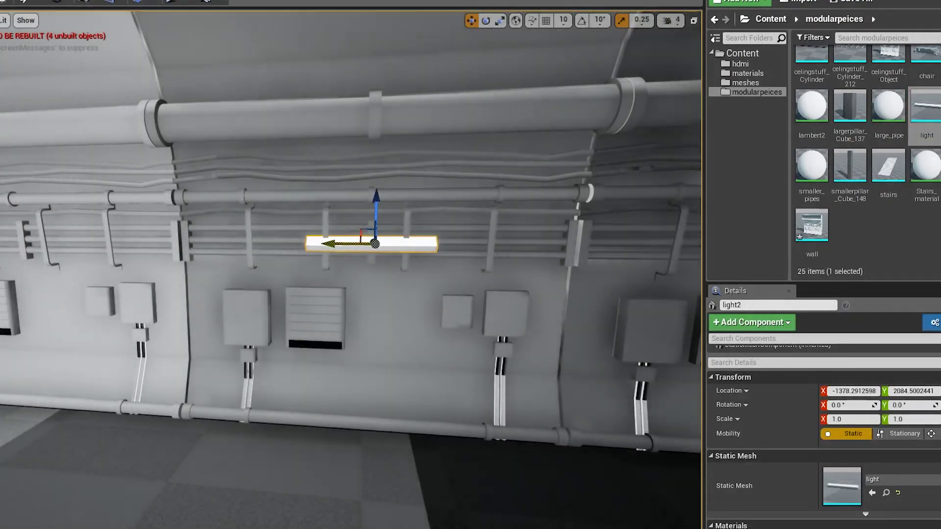
click(546, 20)
right_drag(526, 177, 526, 176)
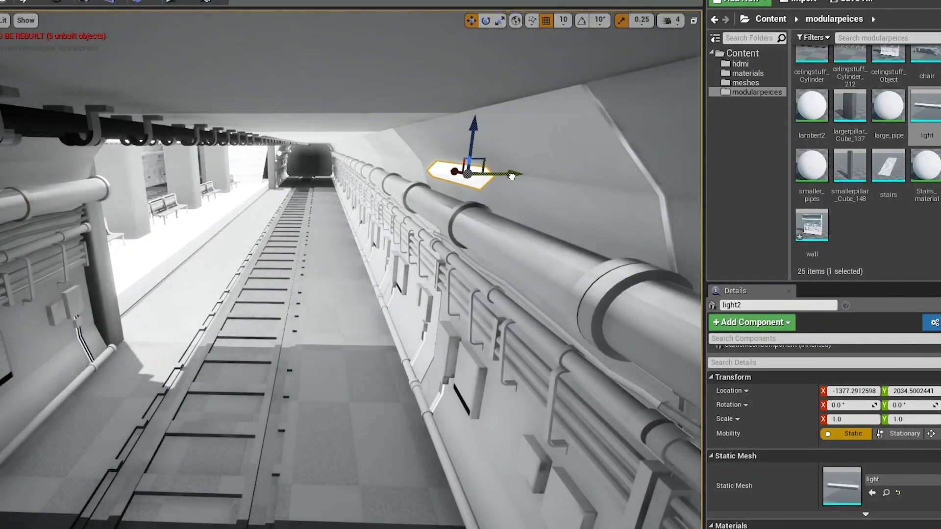
drag(512, 176, 518, 175)
right_drag(268, 245, 268, 245)
key(ctrl+z)
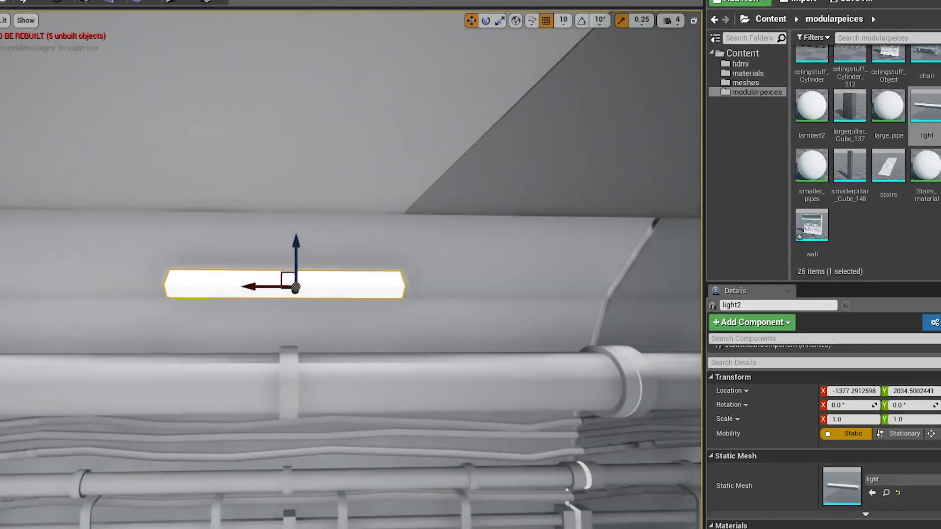
scroll(823, 451, down, 2)
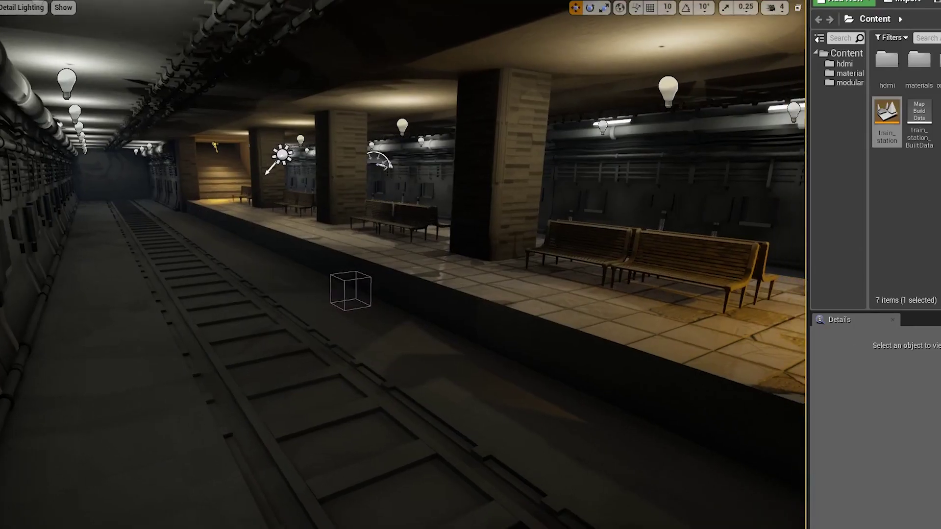
right_drag(402, 265, 402, 265)
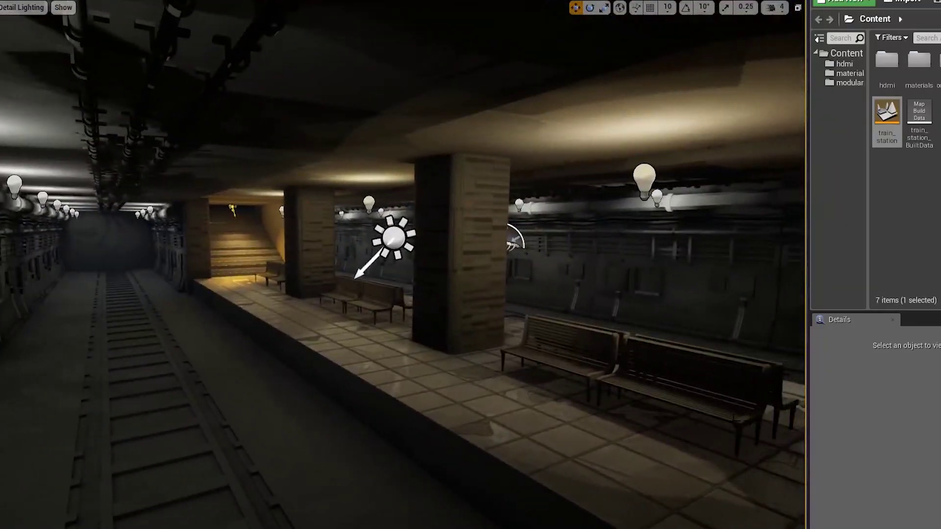